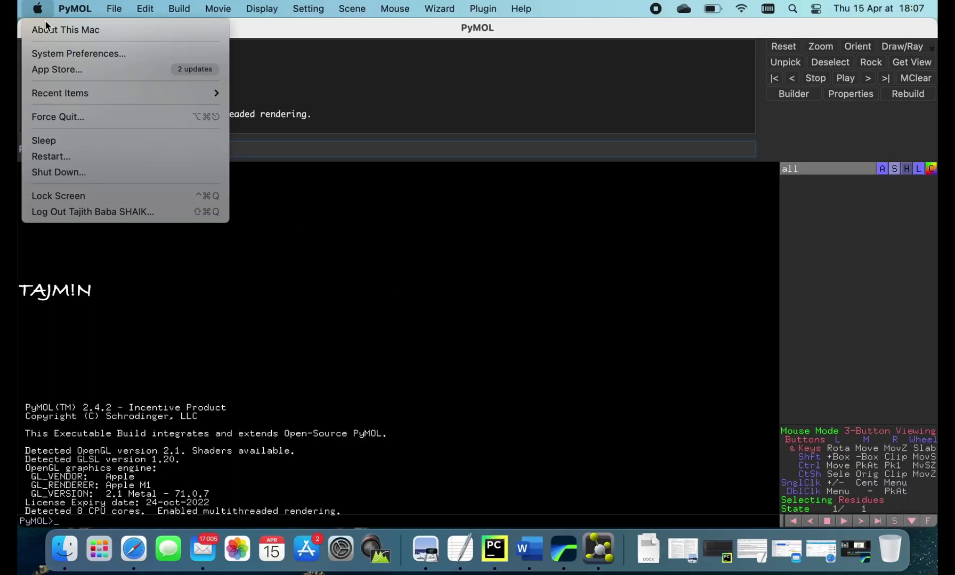
- Check the Mac's system overview and display information
click(47, 29)
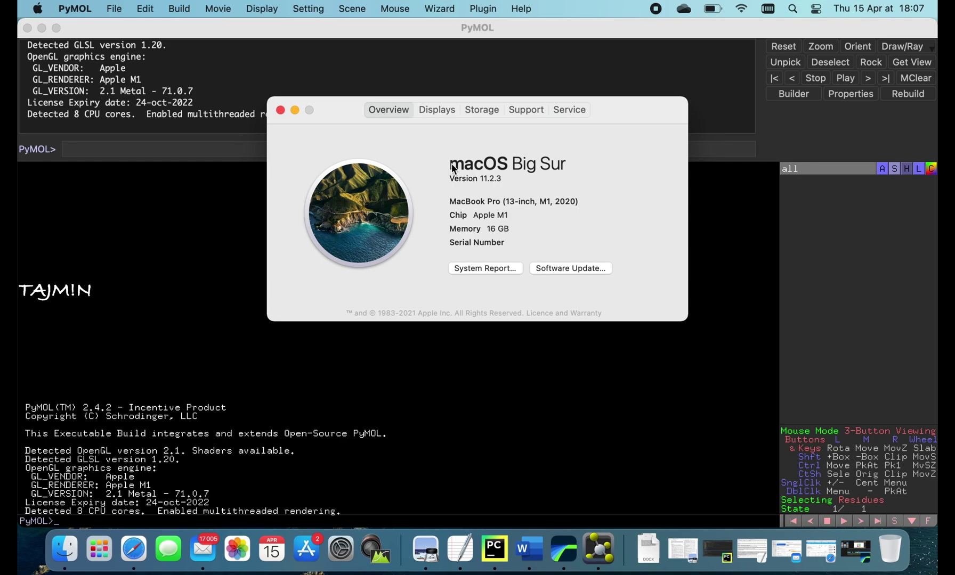
click(446, 109)
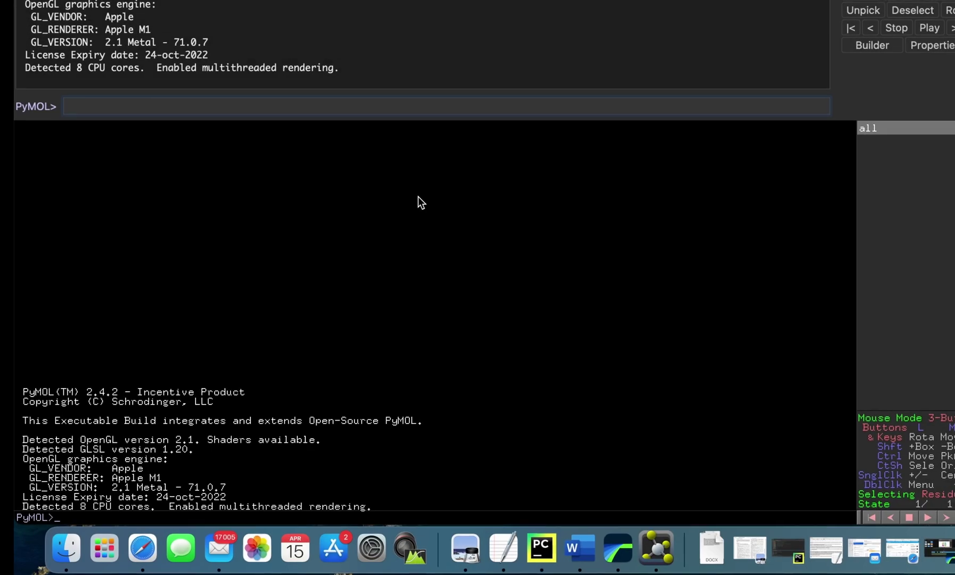
- Load the protein structure 6HSH with the fetch command
text(fetch)
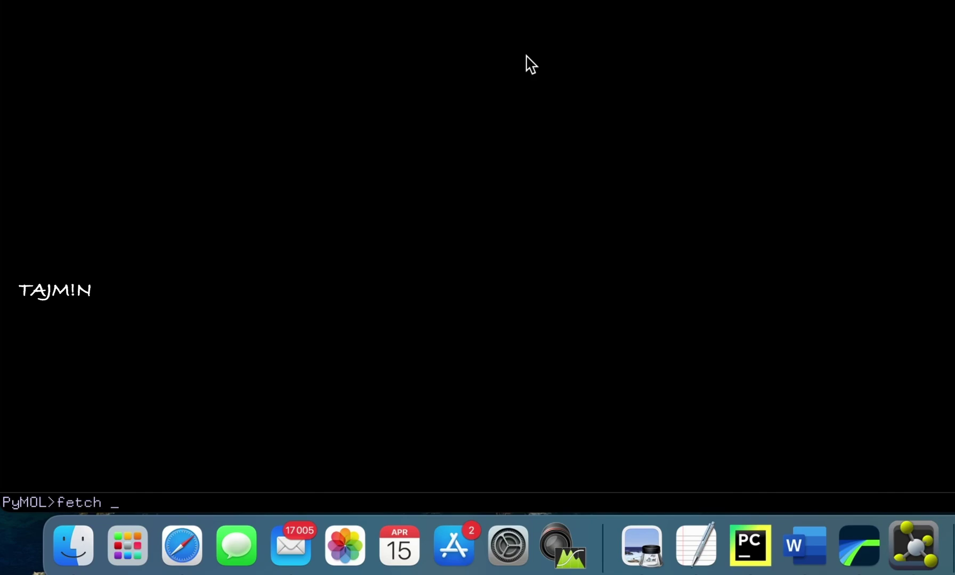
text(6HSH)
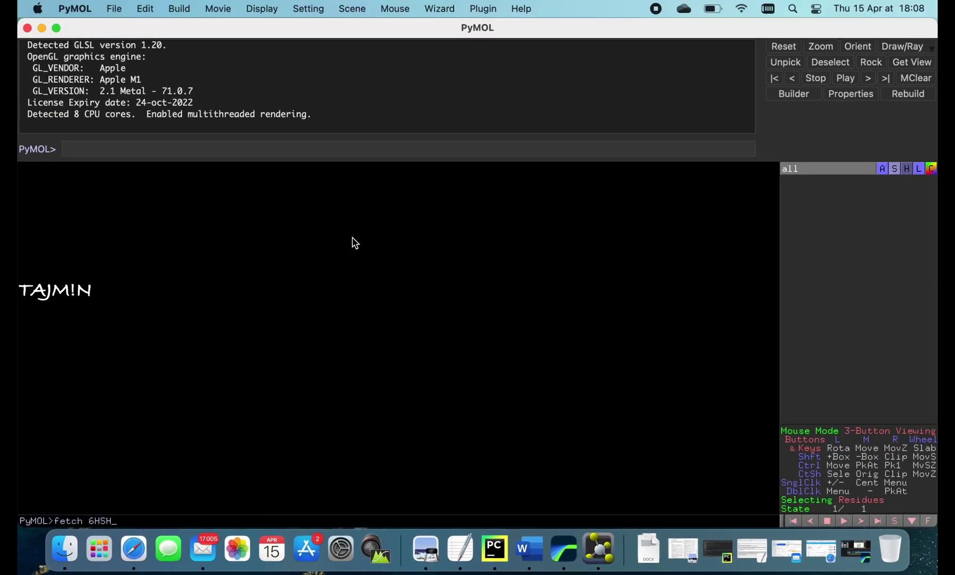
key(Return)
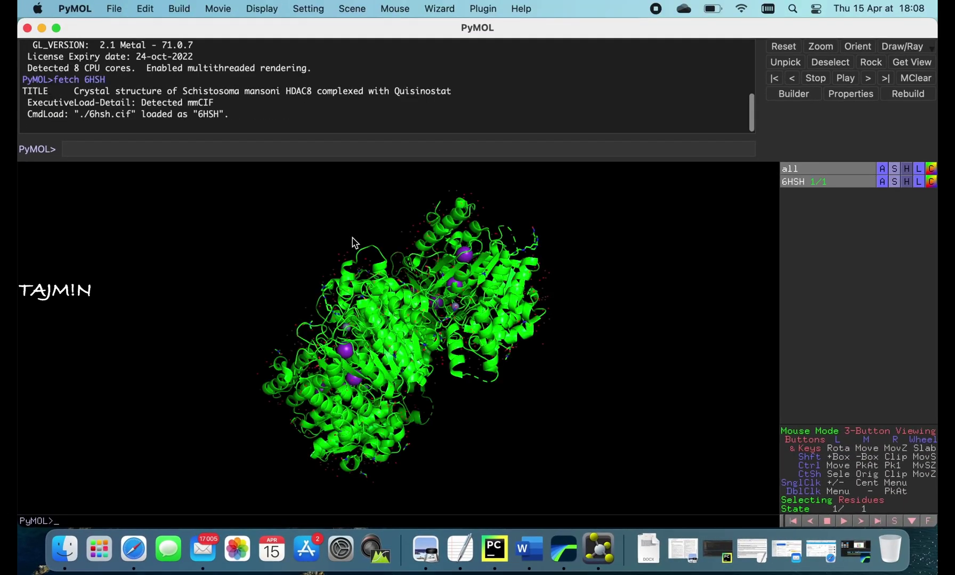
- Color the 6HSH structure by chain, applied to carbon atoms
drag(426, 322, 449, 340)
drag(506, 353, 547, 309)
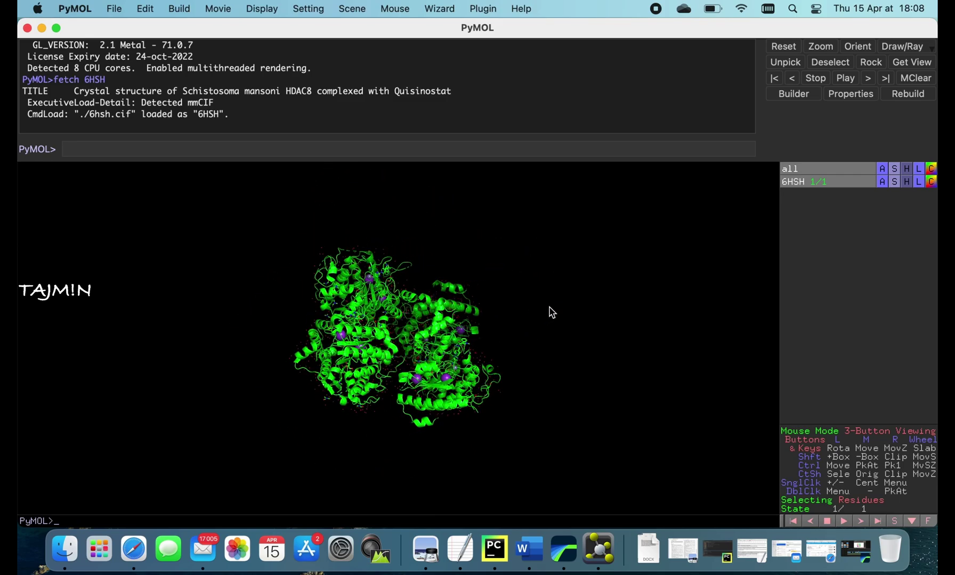
drag(404, 330, 373, 364)
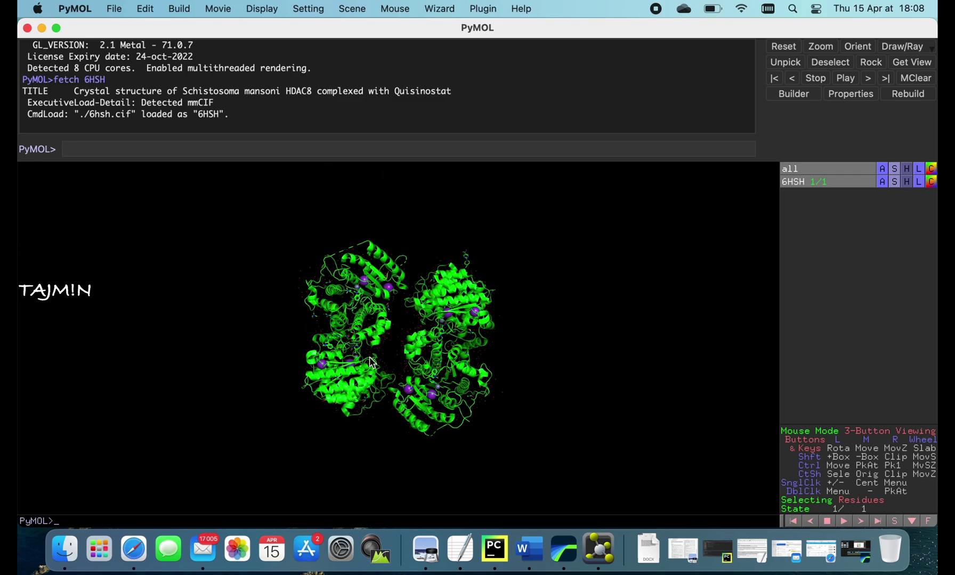
click(932, 182)
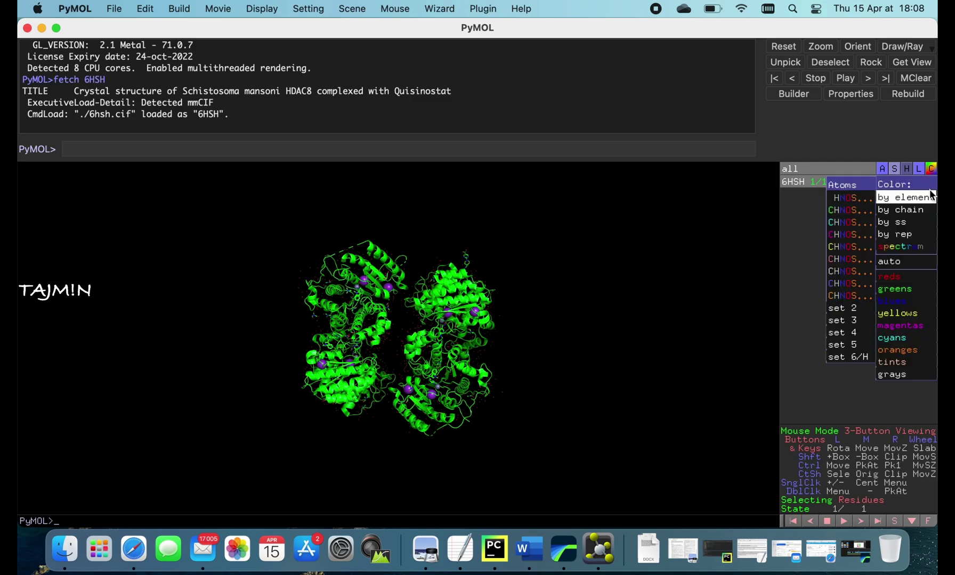
mouse_move(925, 218)
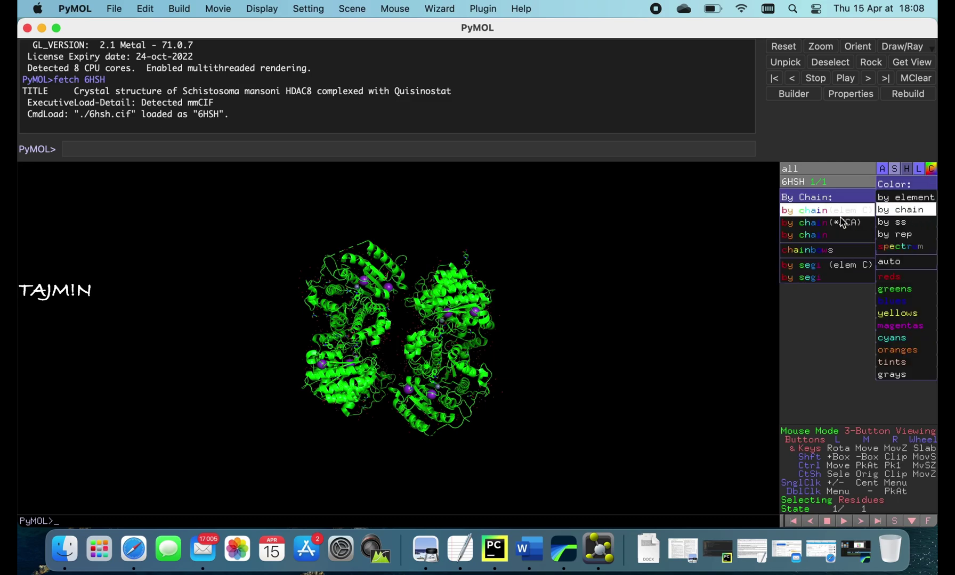
click(816, 214)
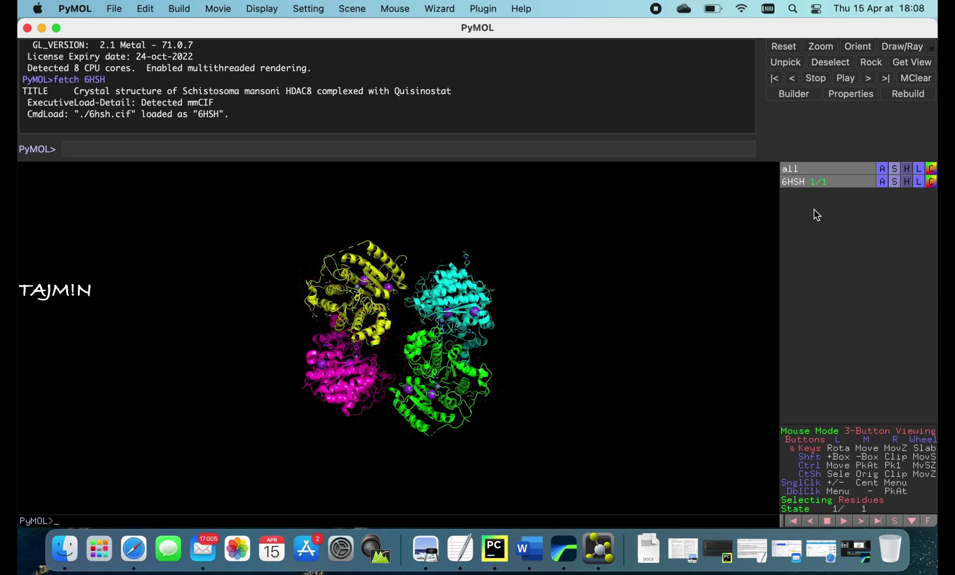
- Generate the symmetry mates of 6HSH within 1000 A
click(883, 183)
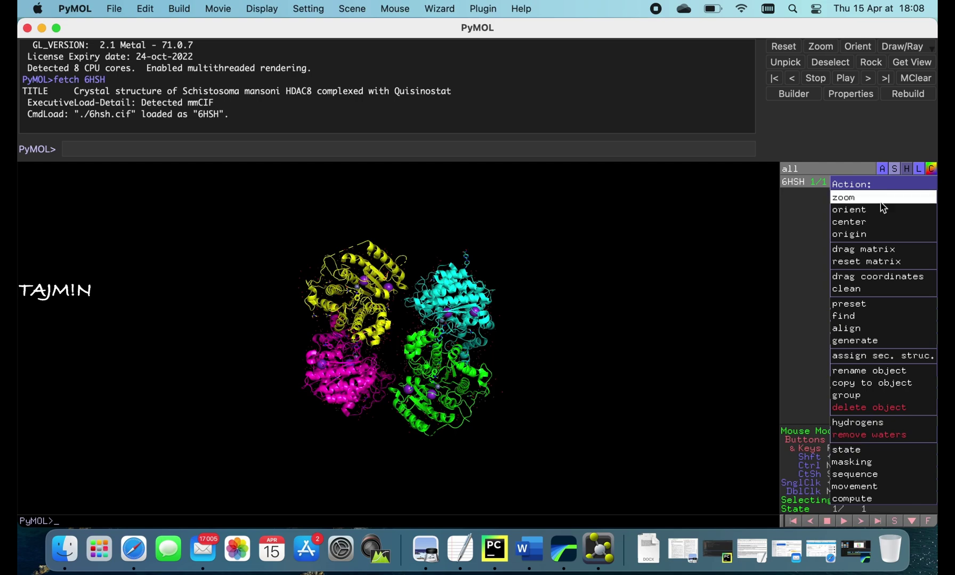
mouse_move(869, 346)
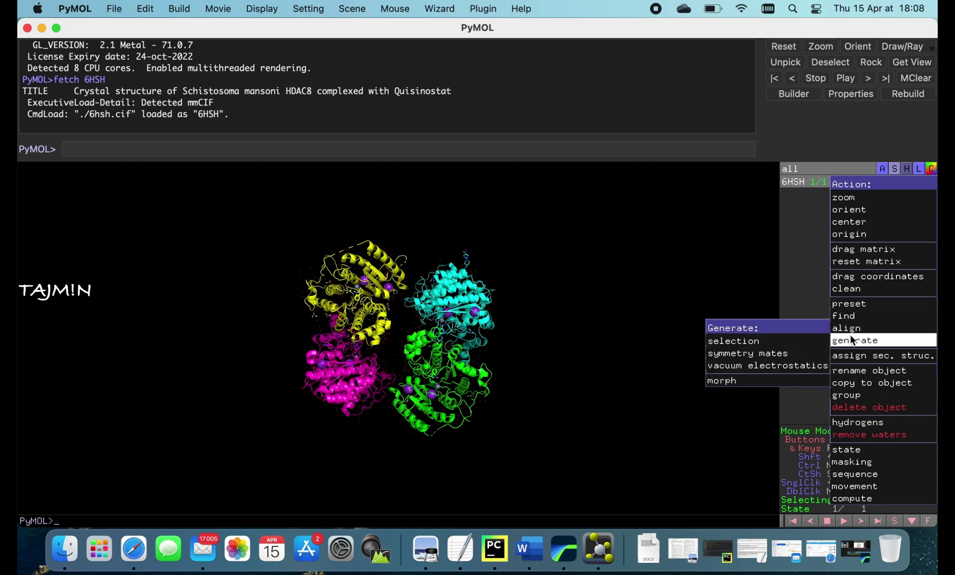
mouse_move(811, 347)
mouse_move(780, 354)
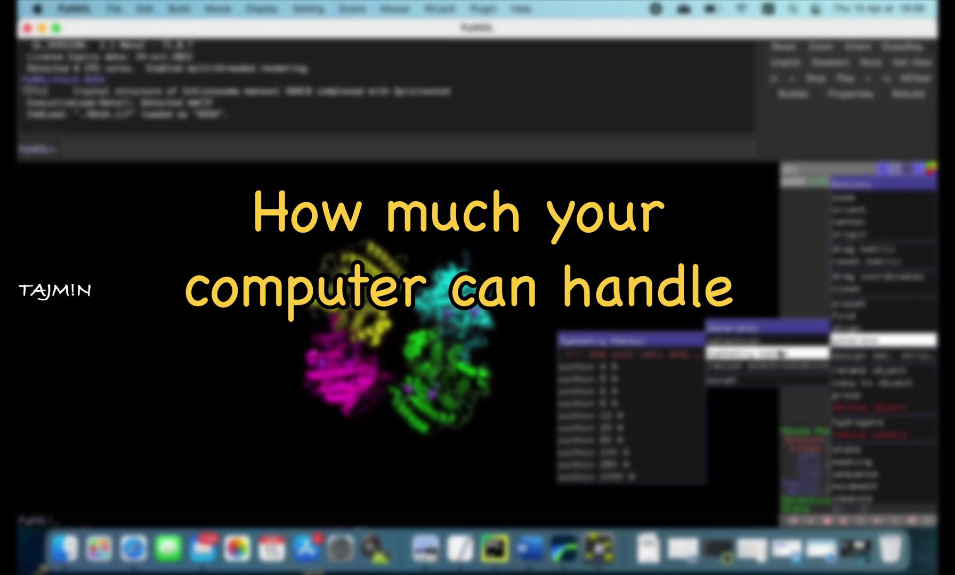
click(614, 477)
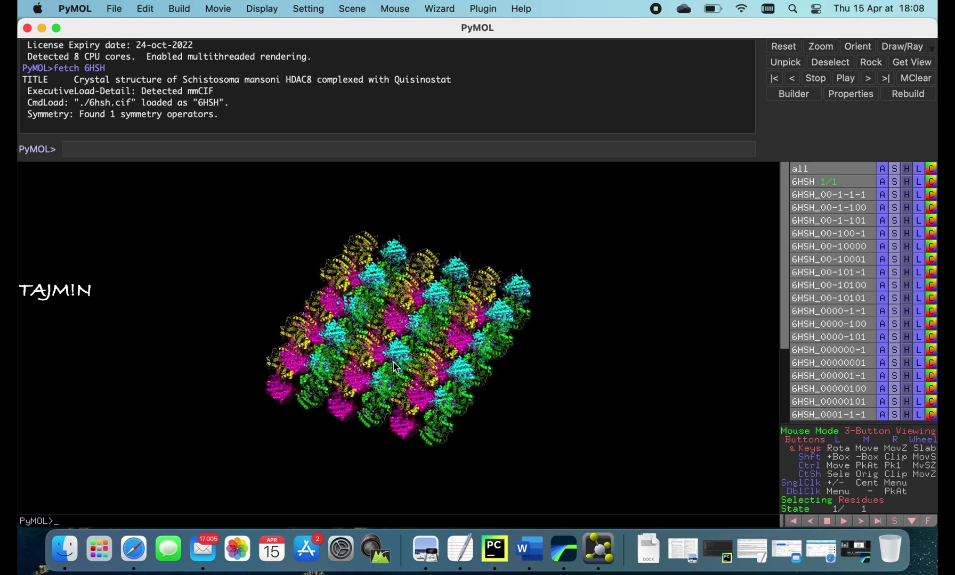
- Hide every representation of all objects and show them as ribbon
drag(323, 395, 319, 437)
scroll(347, 449, up, 10)
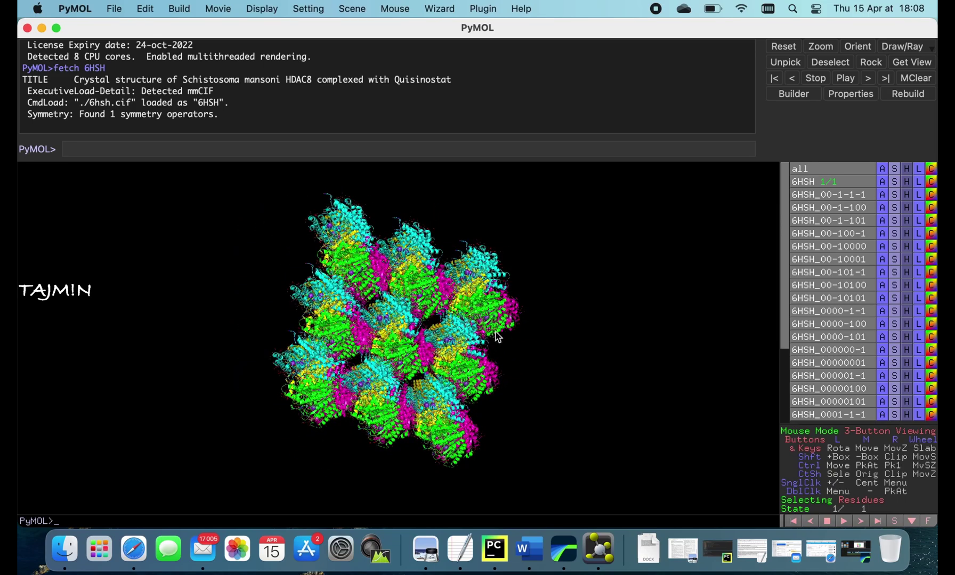
click(907, 169)
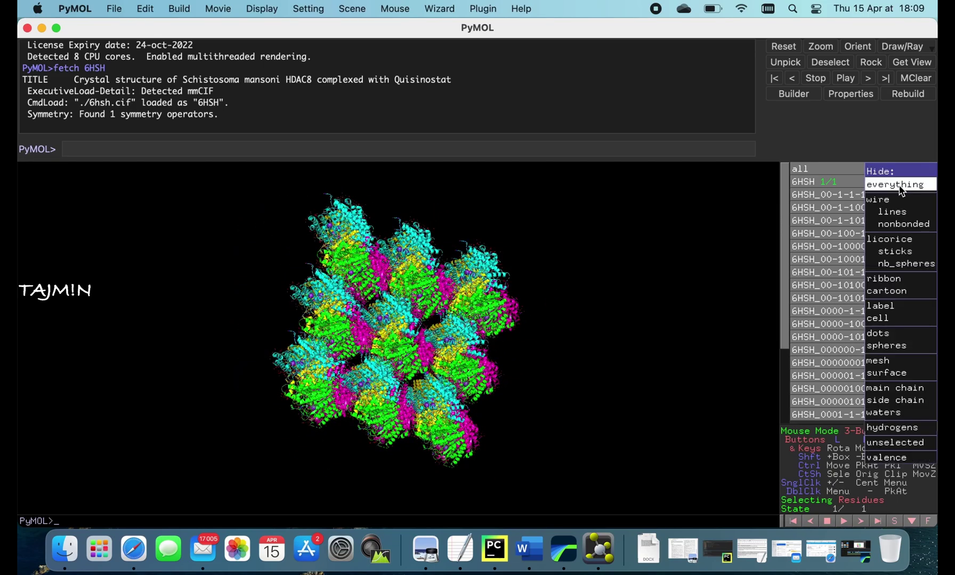
click(899, 184)
click(898, 168)
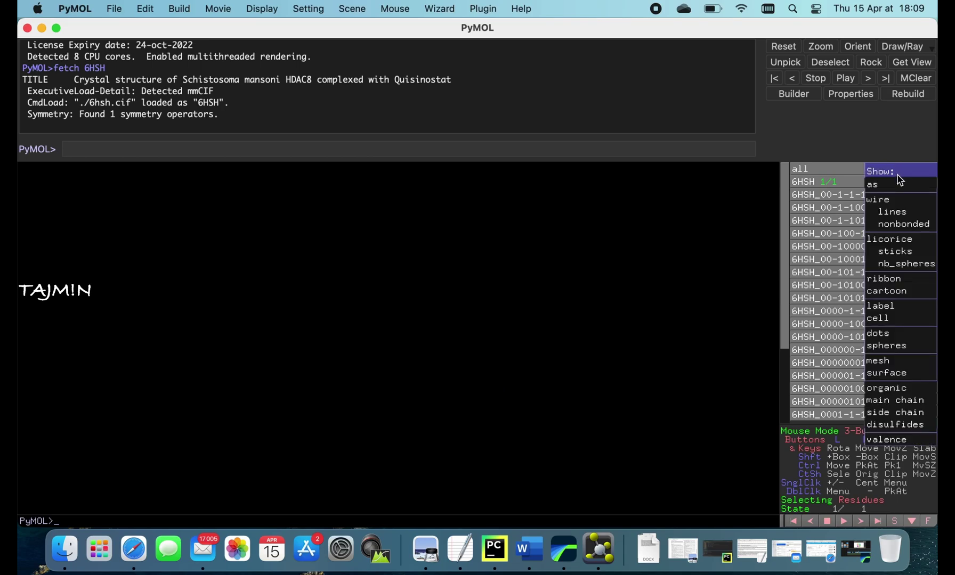
click(889, 279)
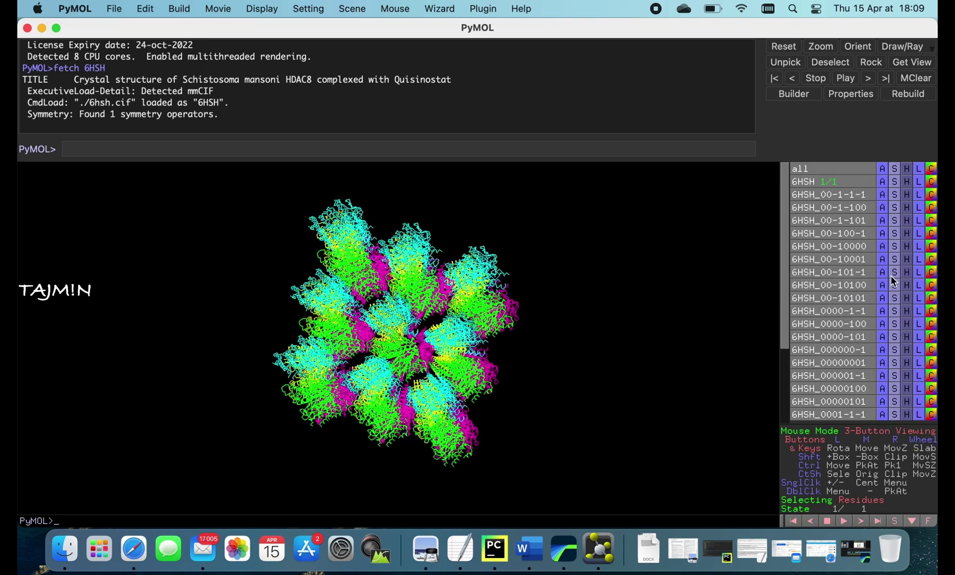
- Hide the ribbon and every other representation of all objects, and show the whole lattice as surface
drag(386, 327, 457, 368)
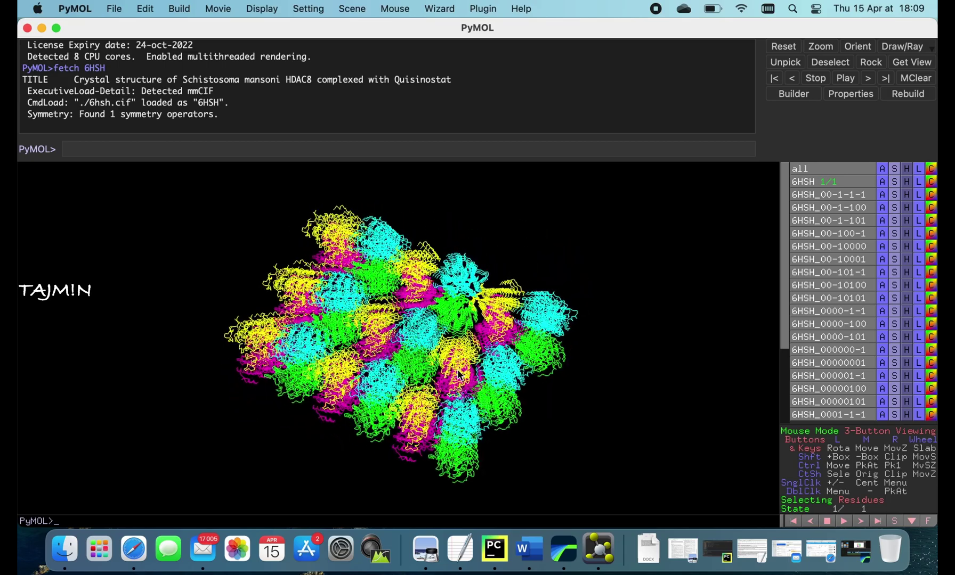
click(392, 371)
drag(392, 371, 365, 337)
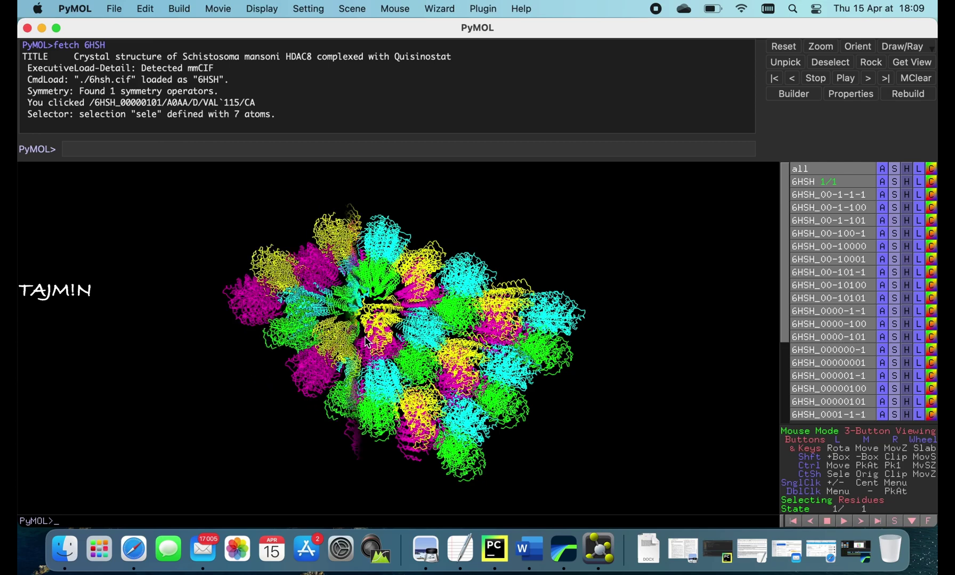
drag(367, 343, 369, 339)
click(906, 169)
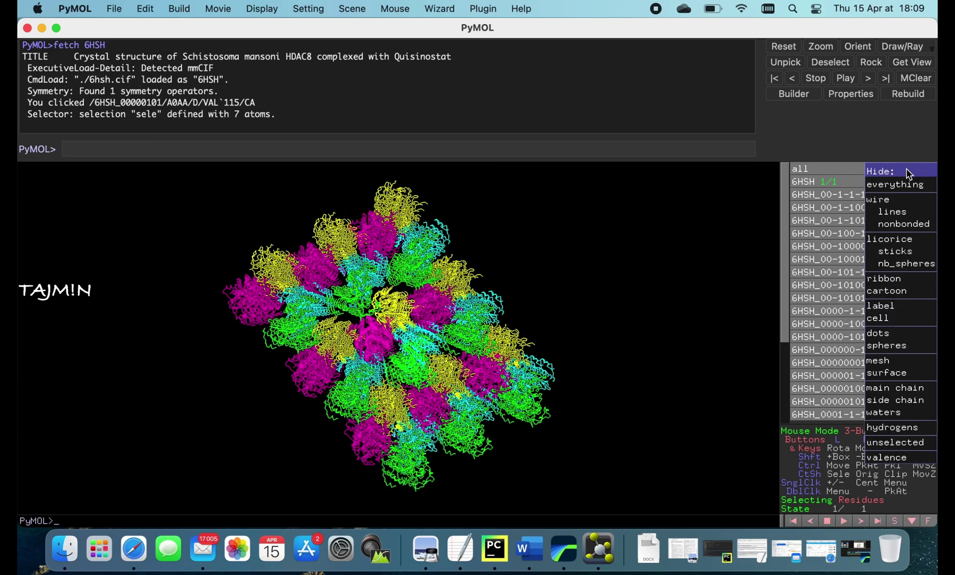
click(902, 183)
click(896, 170)
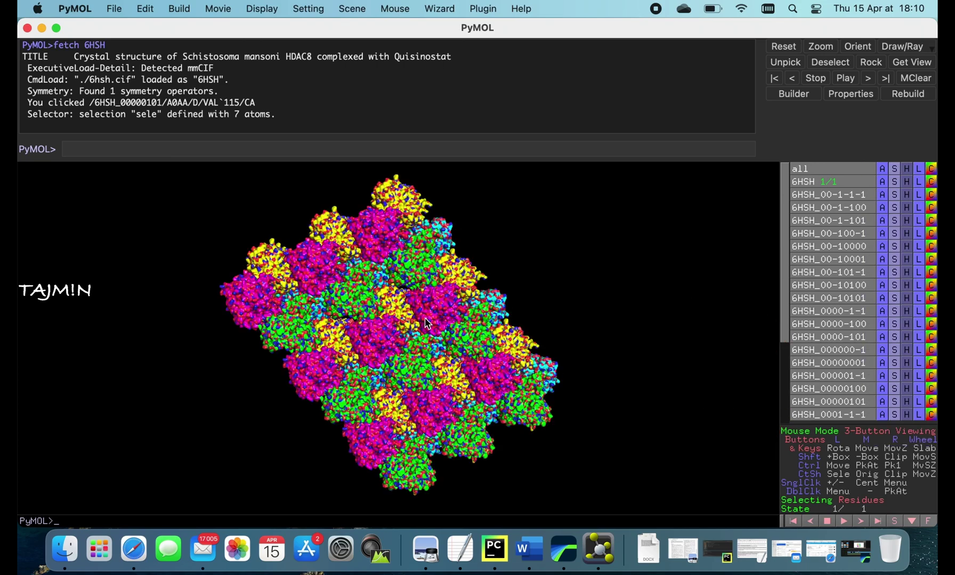
- Color all objects by secondary structure, using the scheme with cyan helices, magenta sheets and salmon loops
drag(373, 358, 386, 300)
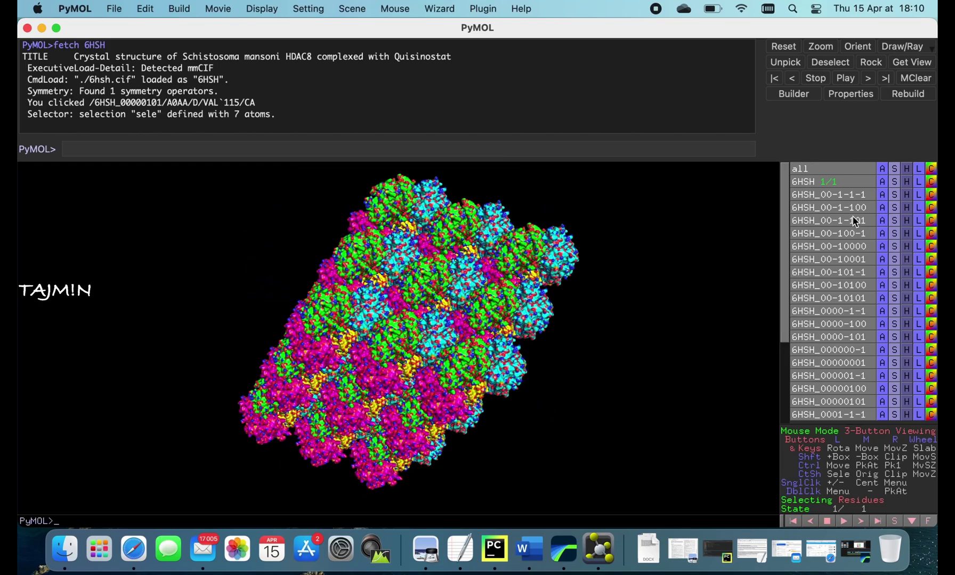
click(932, 170)
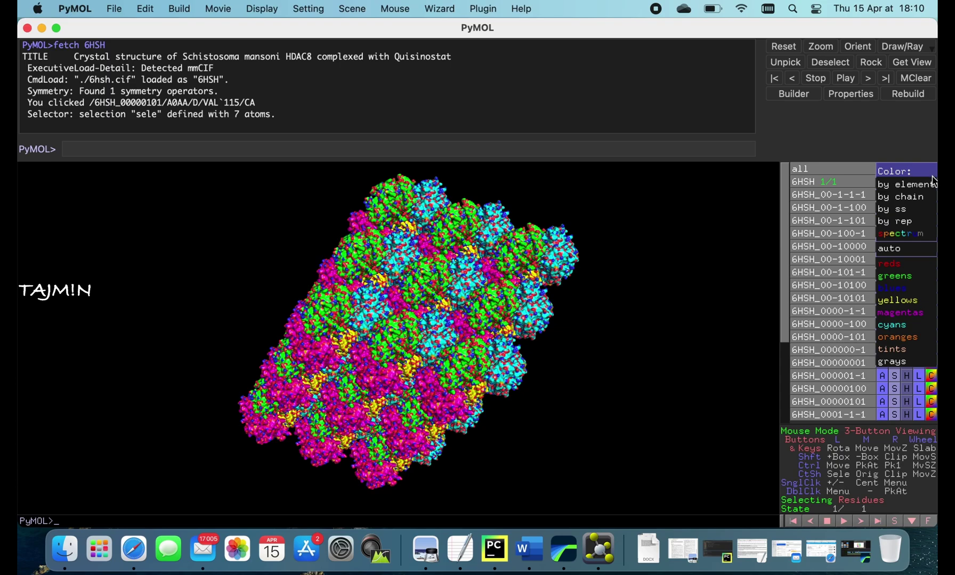
mouse_move(925, 210)
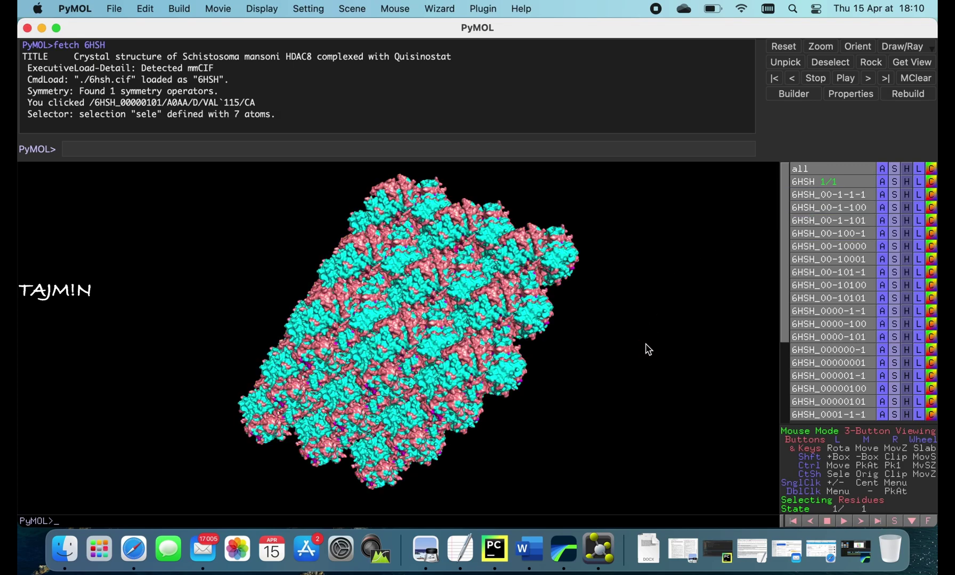
- Recolor the carbon atoms of all objects with the rainbow spectrum
drag(381, 299, 287, 277)
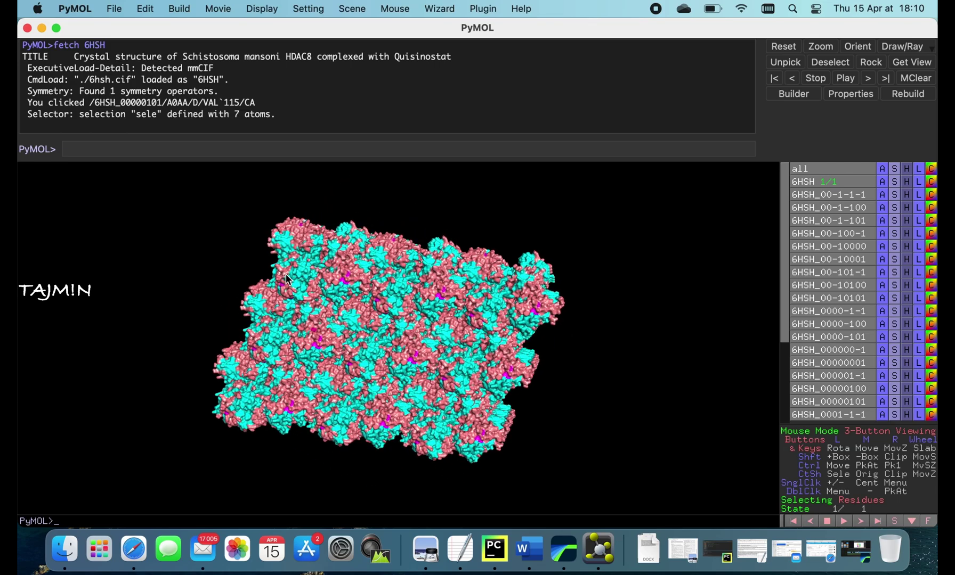
click(932, 170)
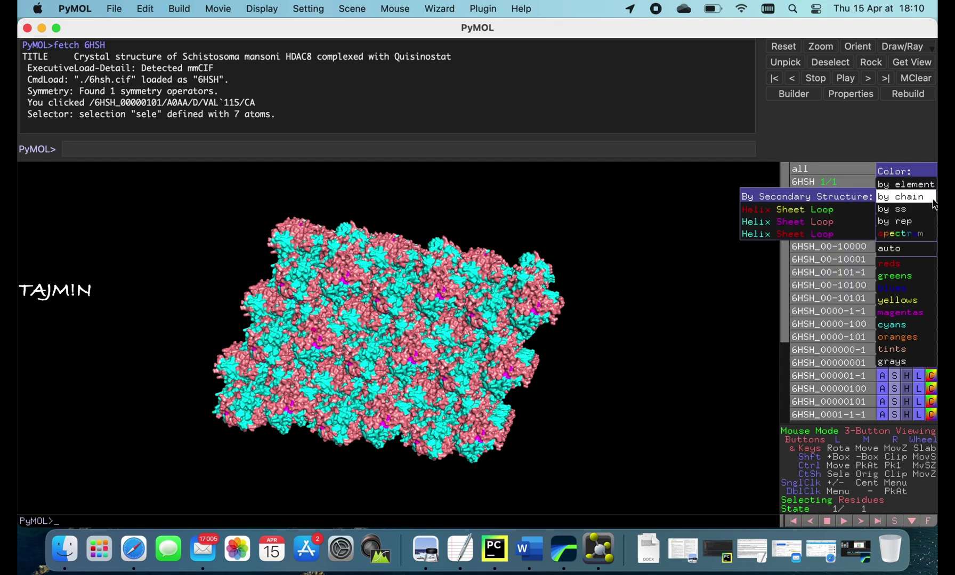
mouse_move(930, 235)
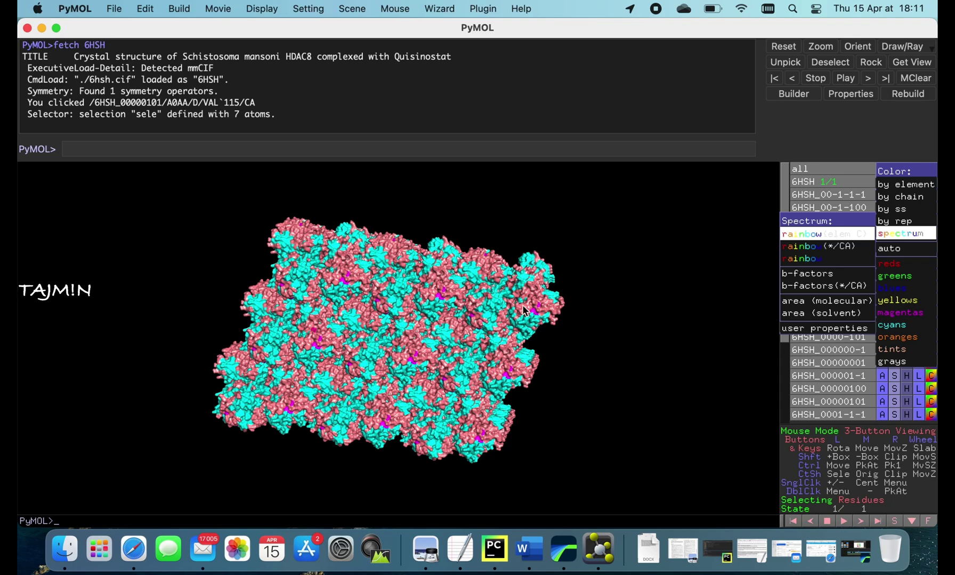
- Hide the surface of all objects and show the whole lattice as cartoon
drag(377, 350, 420, 264)
scroll(418, 260, down, 5)
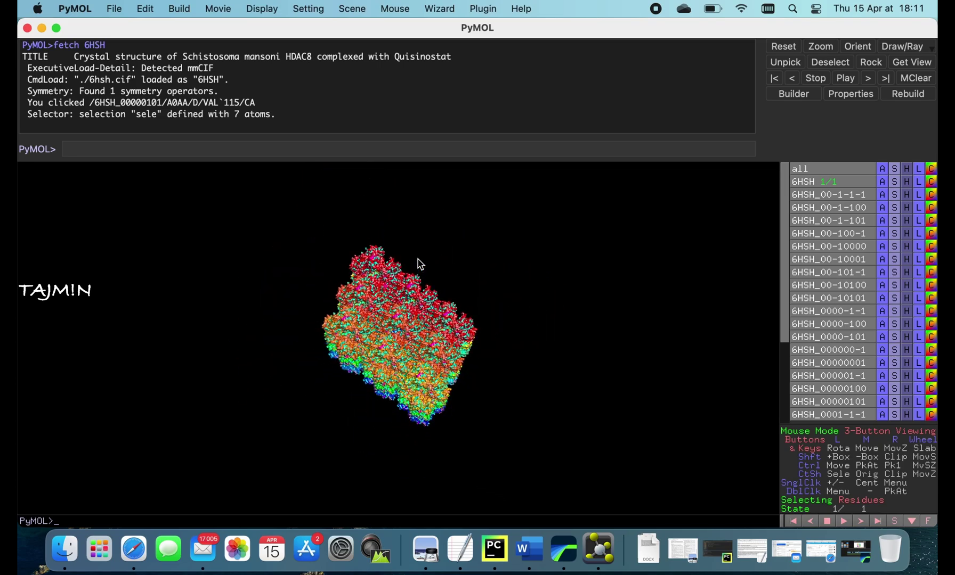
drag(362, 343, 356, 371)
drag(509, 414, 546, 329)
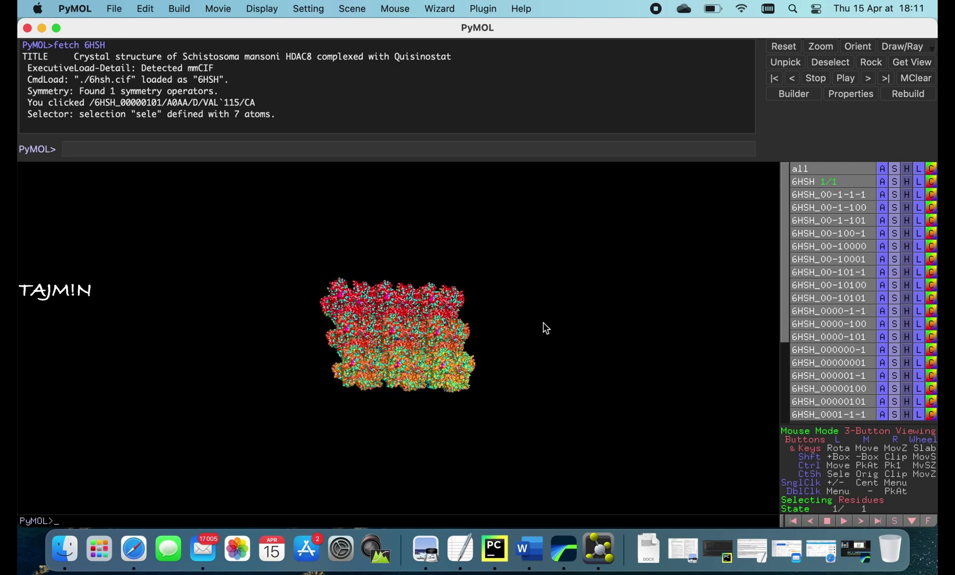
click(908, 169)
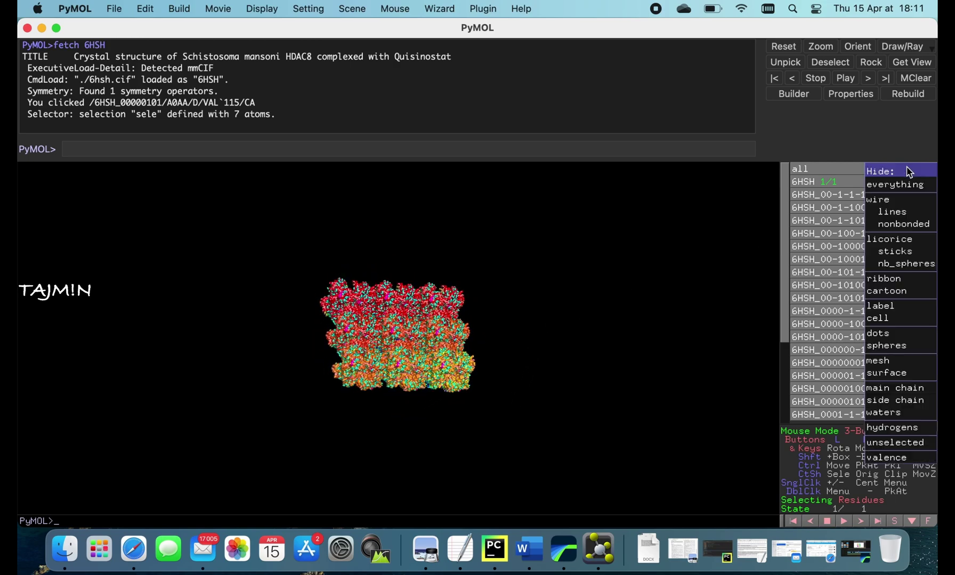
click(898, 376)
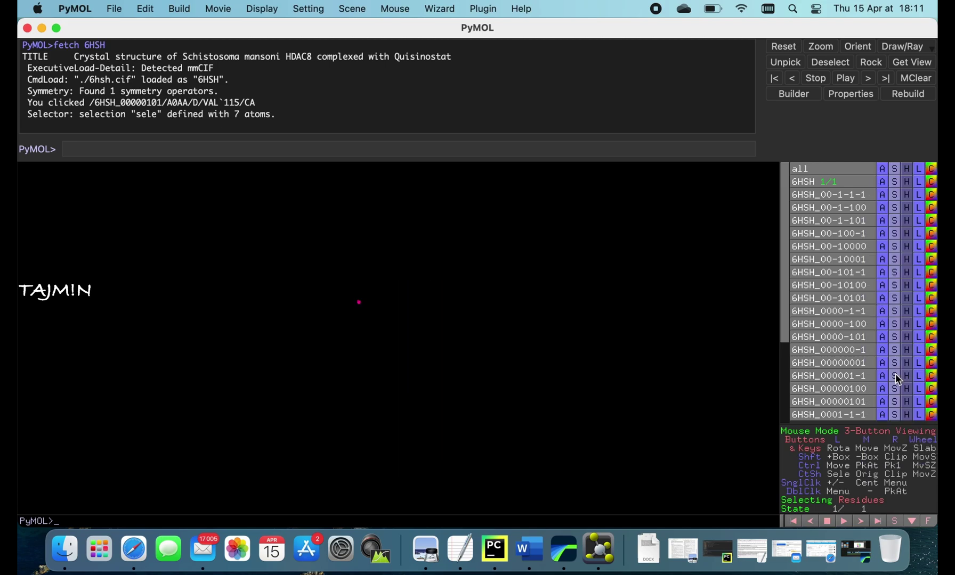
click(895, 169)
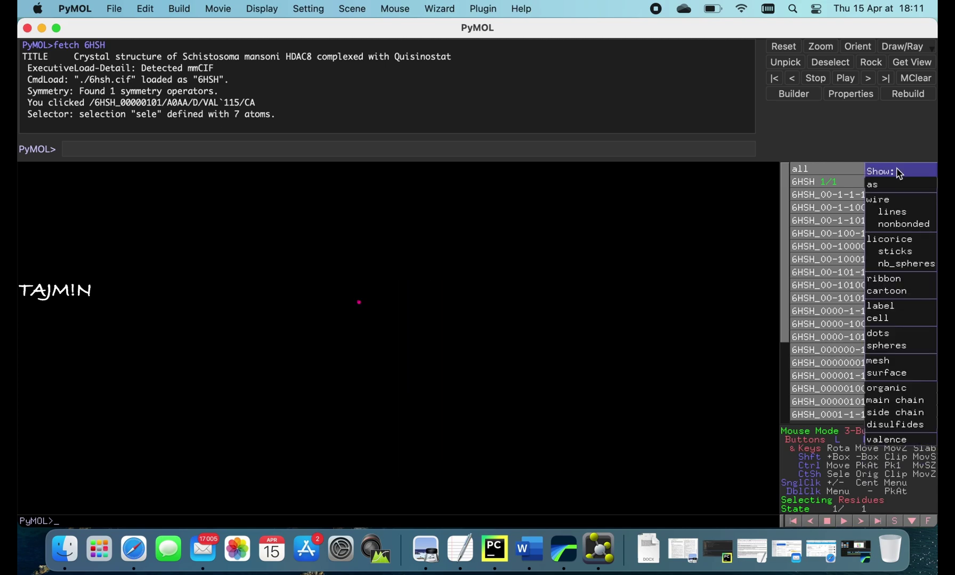
click(886, 290)
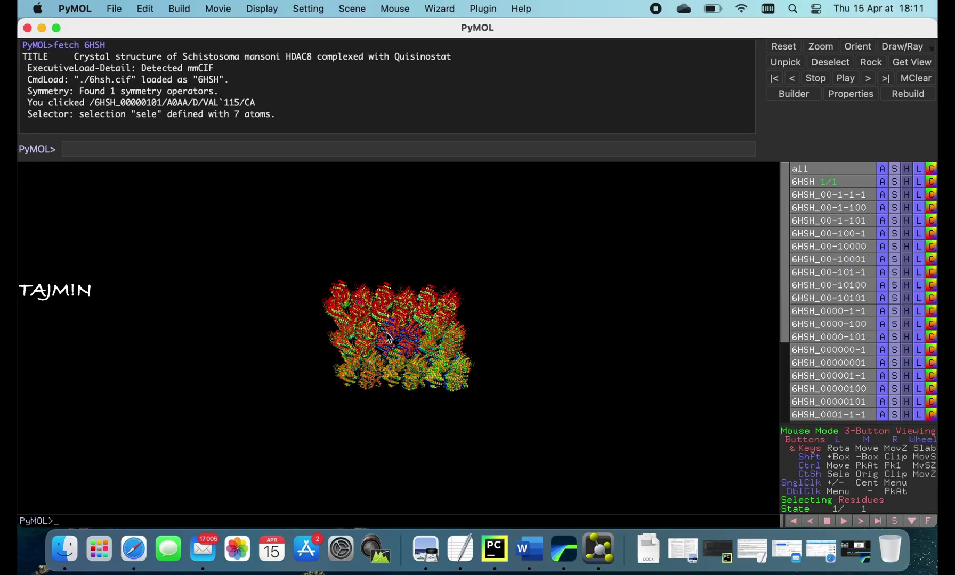
scroll(389, 338, up, 5)
scroll(388, 333, down, 1)
drag(292, 353, 602, 340)
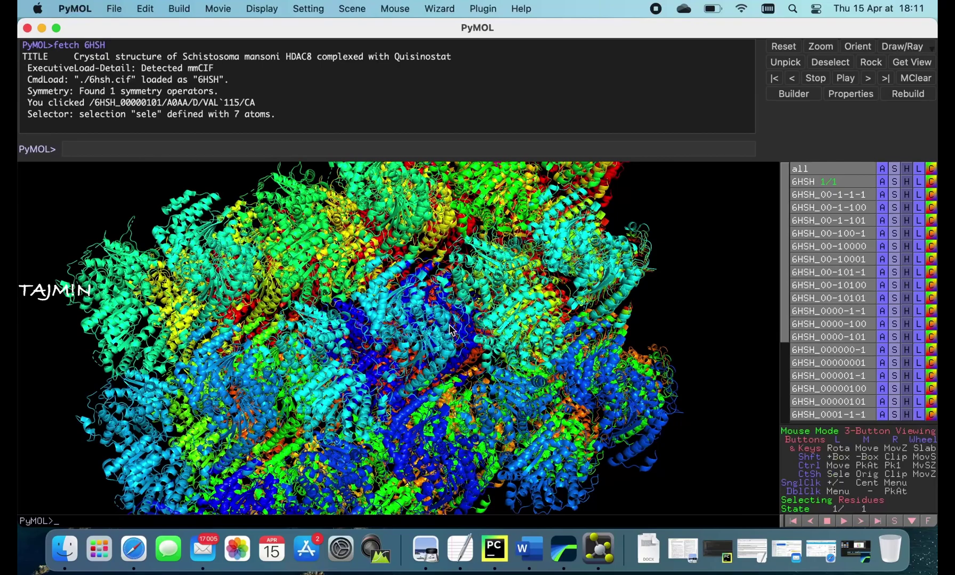
- Fetch the structure 6BDG and color it by secondary structure with cyan helices, magenta sheets and salmon loops
scroll(602, 340, down, 5)
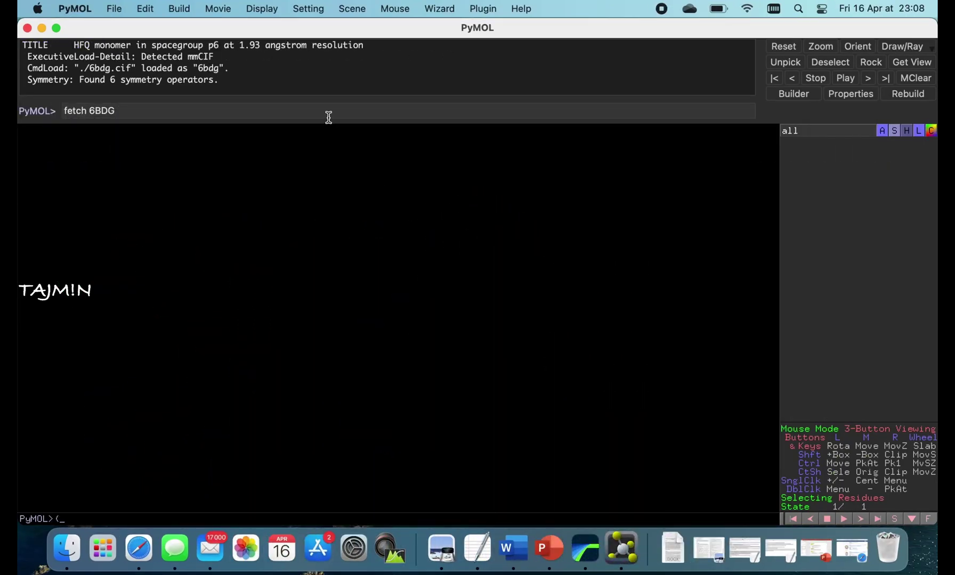
key(Return)
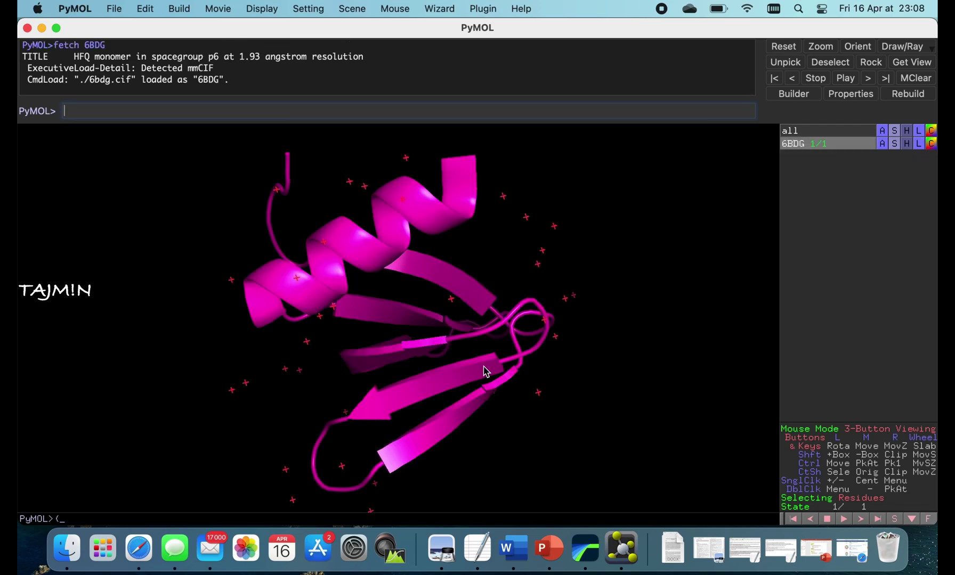
scroll(506, 310, down, 3)
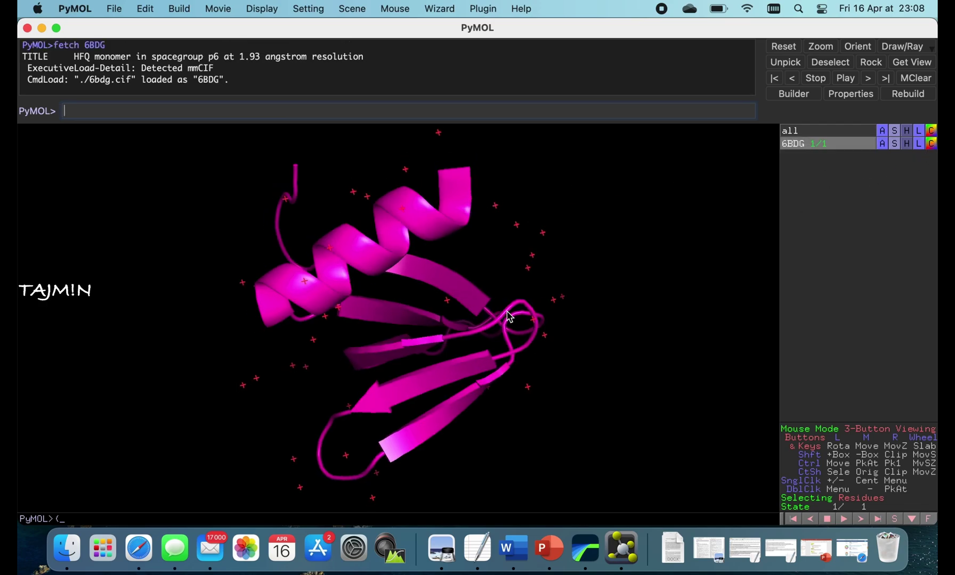
click(931, 148)
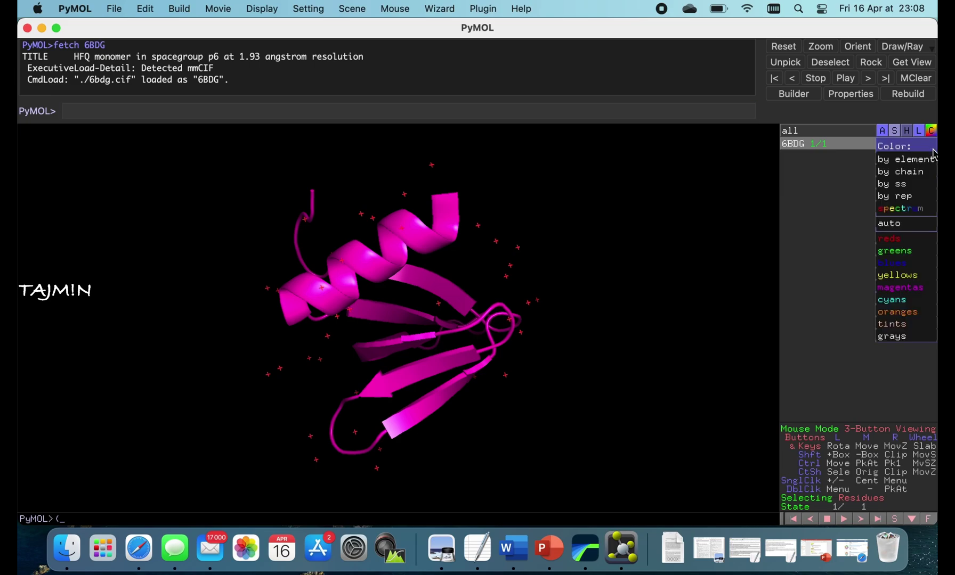
mouse_move(909, 186)
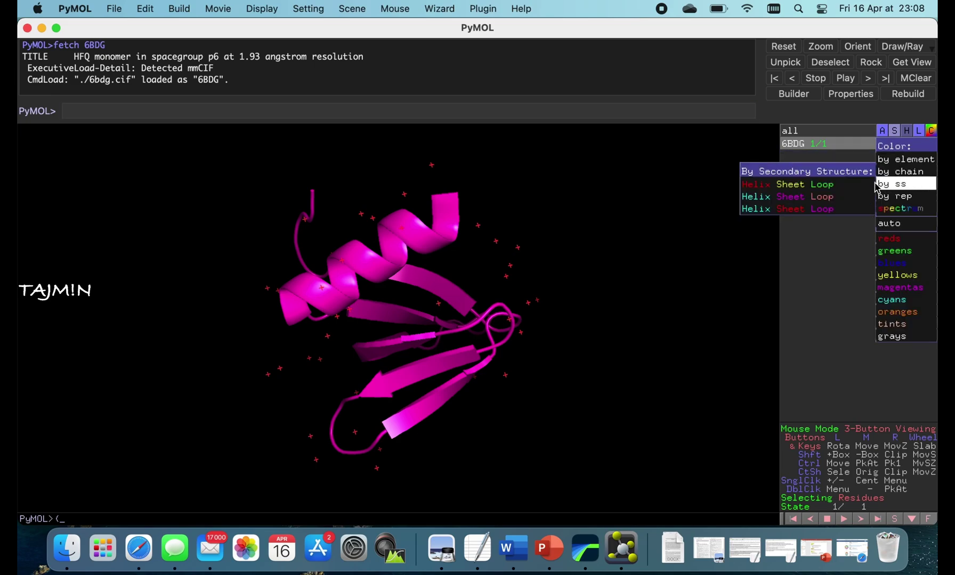
click(841, 200)
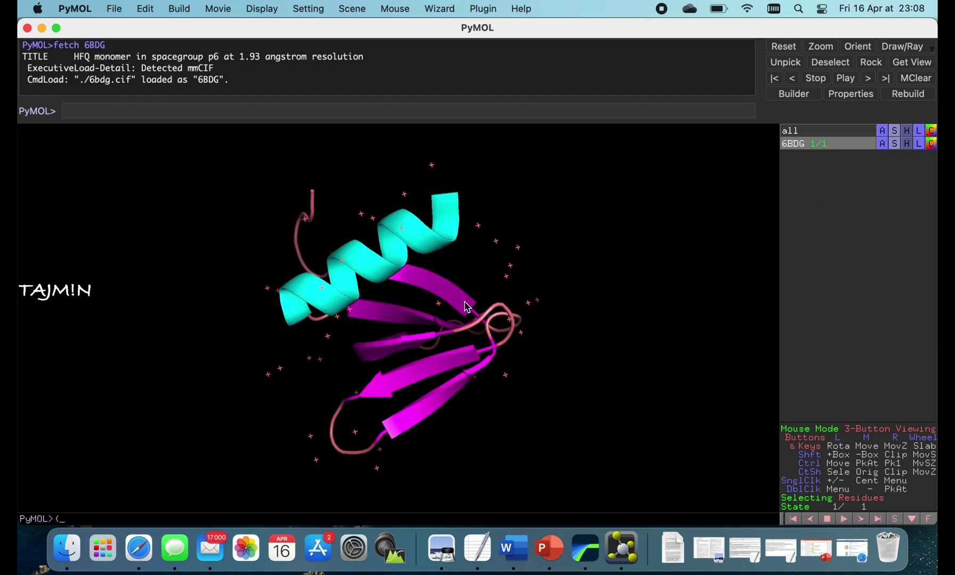
- Generate the symmetry mates of 6BDG within 1000 Å
scroll(465, 307, down, 5)
mouse_move(419, 356)
mouse_down()
mouse_move(399, 316)
mouse_move(418, 367)
mouse_up()
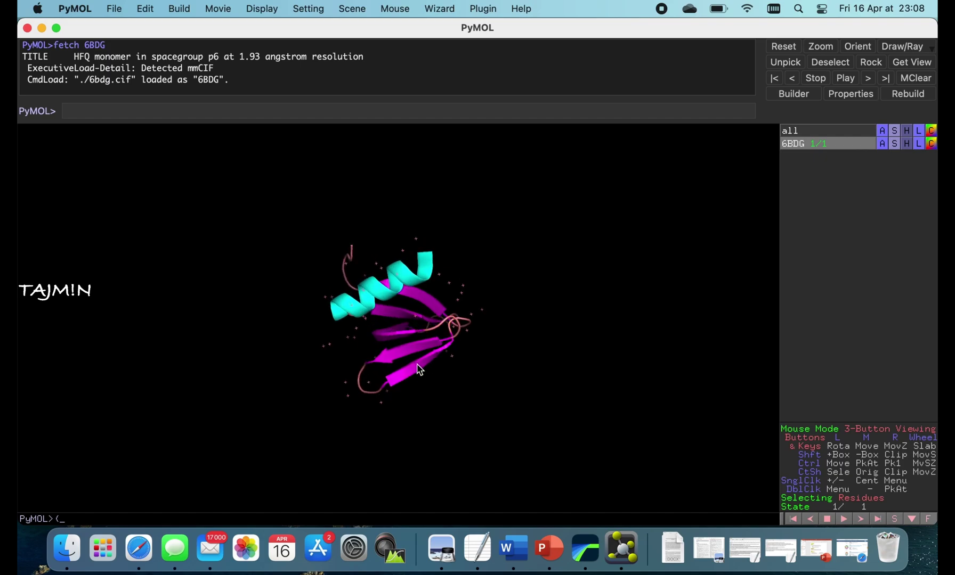
click(882, 145)
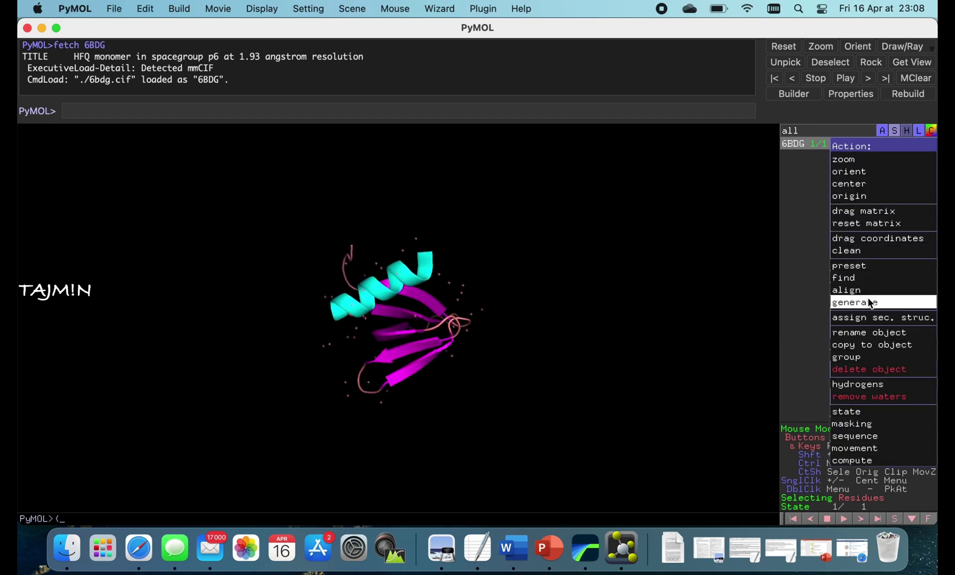
mouse_move(869, 302)
mouse_move(817, 315)
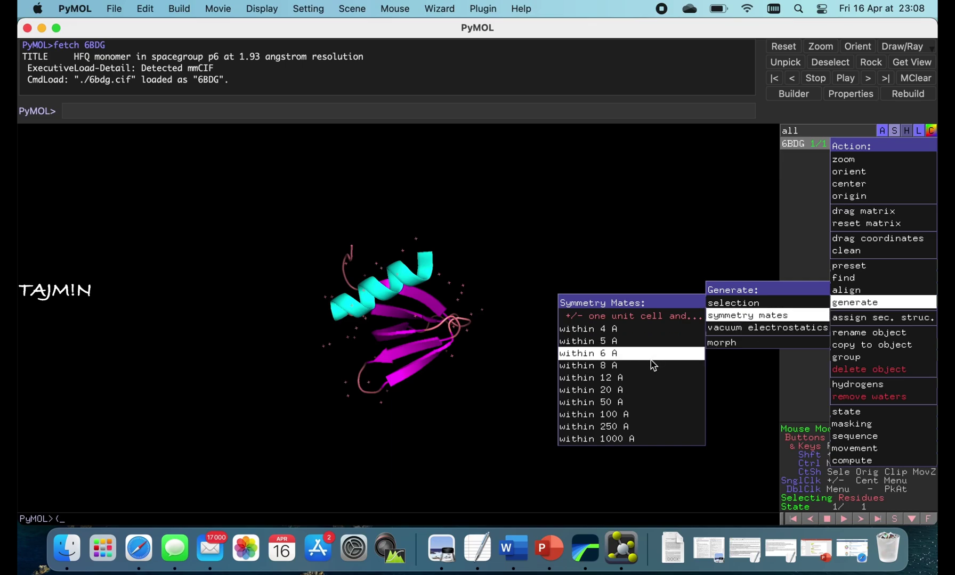
click(640, 439)
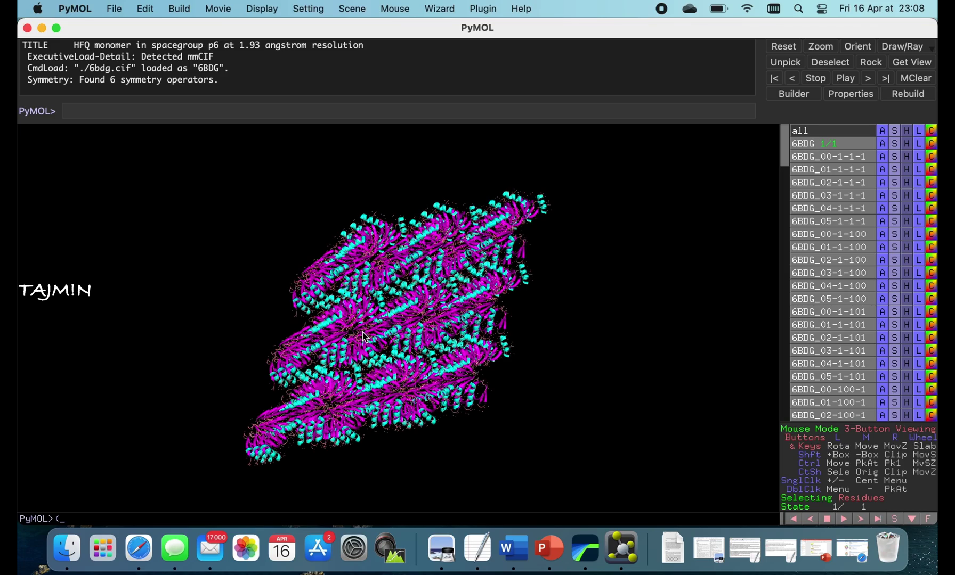
- Examine the packing of the 6BDG crystal lattice up close, edge-on and face-on
drag(419, 278, 395, 296)
right_drag(395, 296, 392, 283)
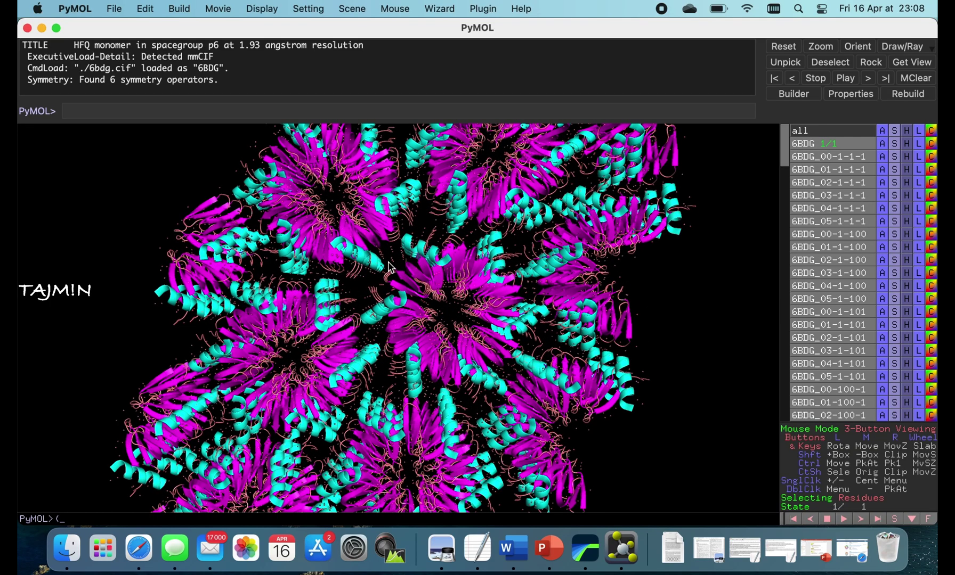
scroll(465, 311, up, 5)
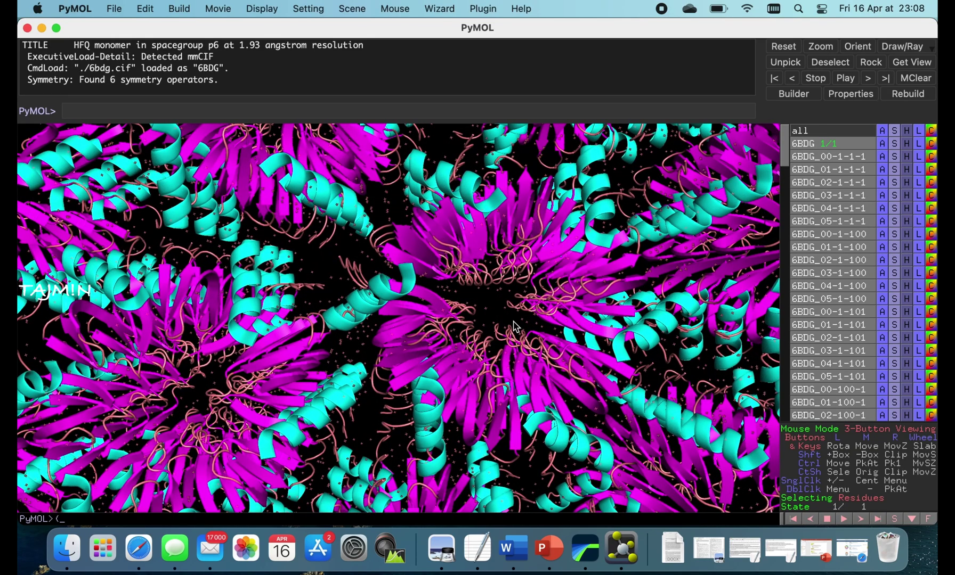
drag(515, 326, 504, 346)
scroll(508, 322, down, 5)
drag(312, 347, 482, 338)
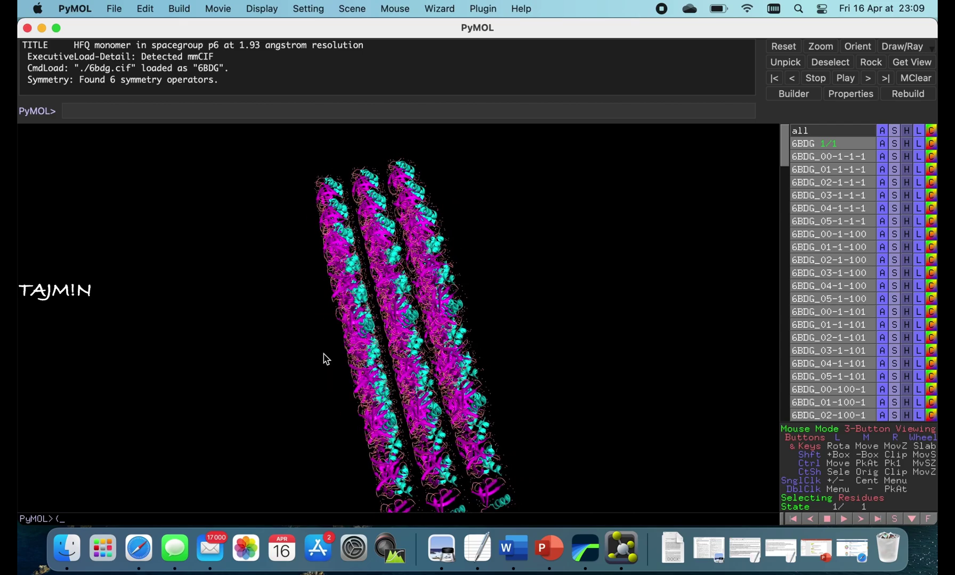
drag(326, 360, 434, 335)
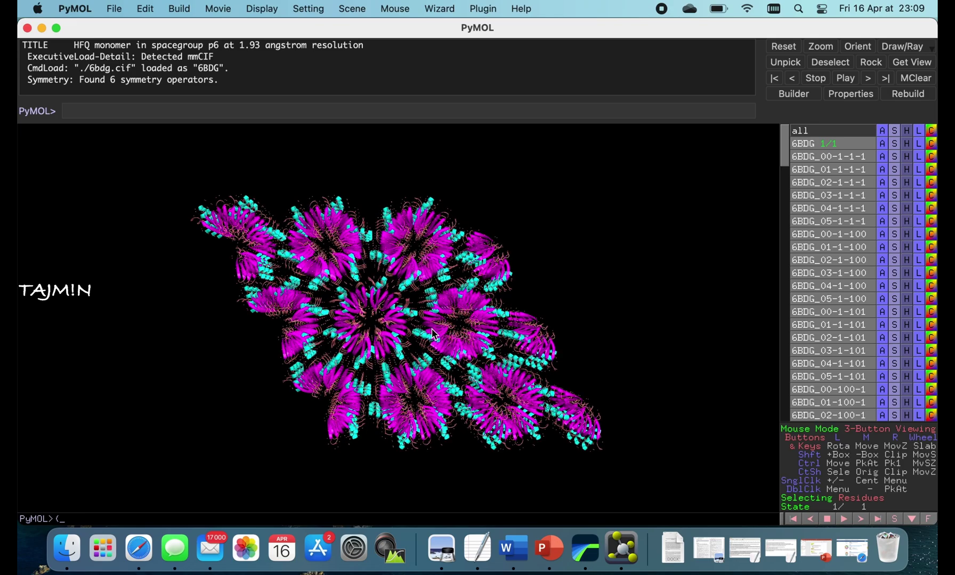
- Remove the waters from all objects in the 6BDG lattice
click(883, 131)
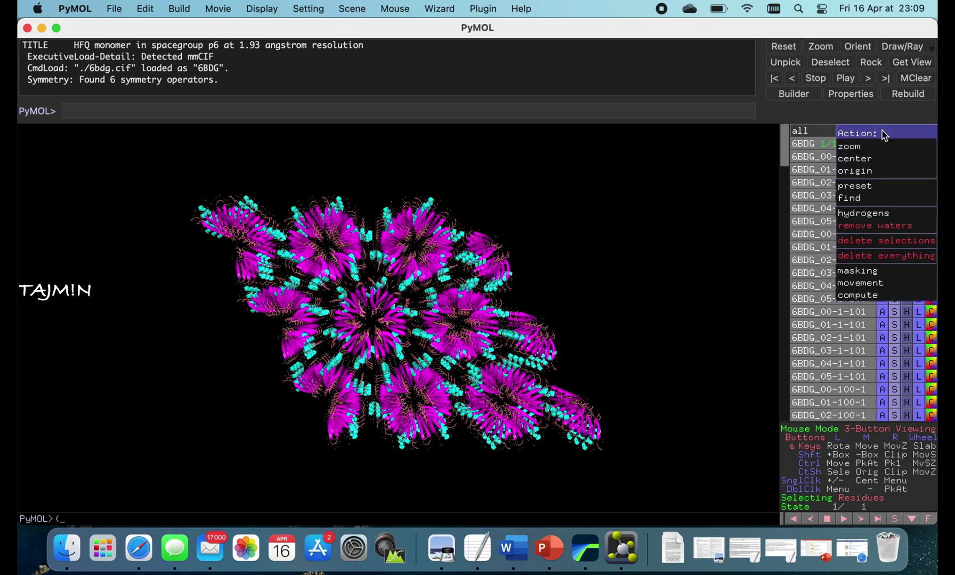
click(879, 224)
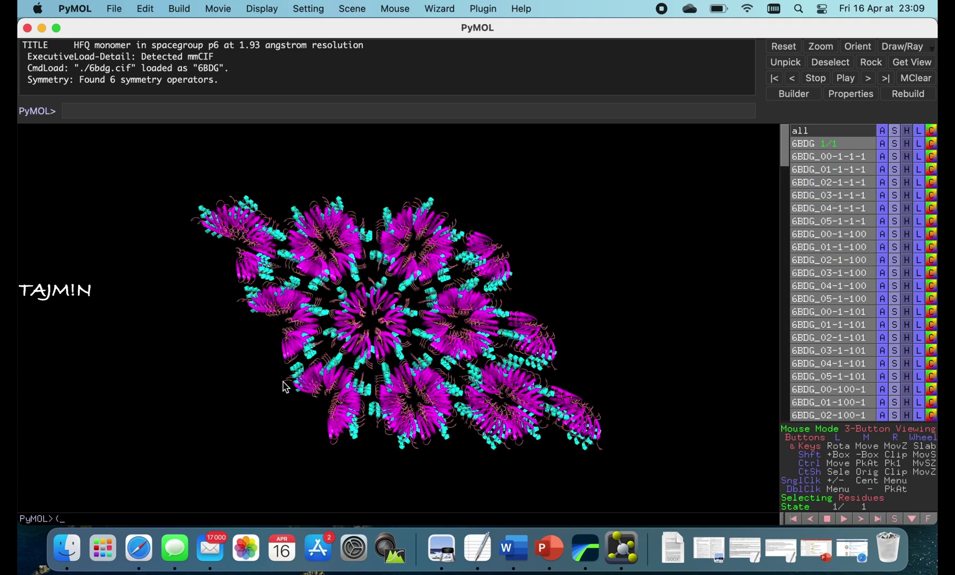
drag(563, 424, 580, 395)
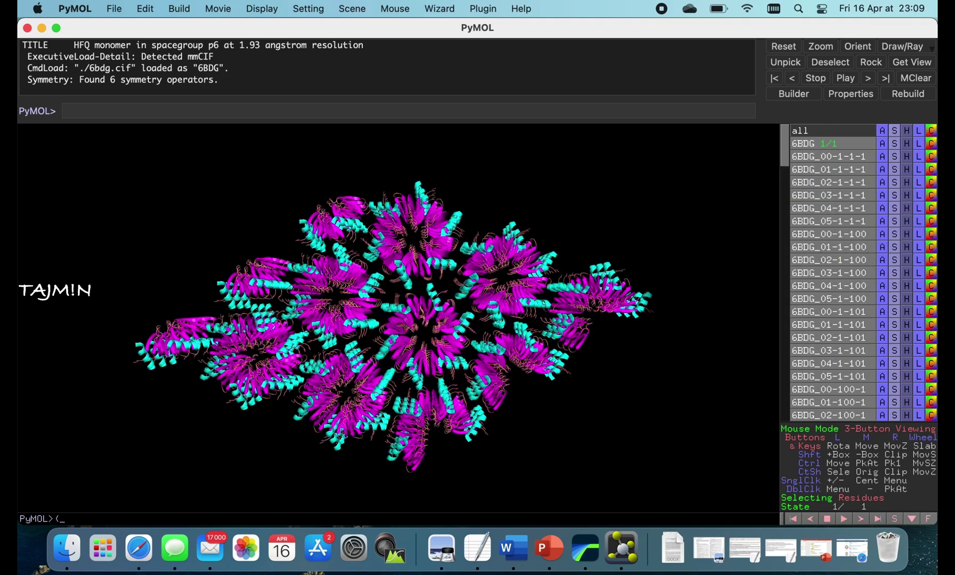
- Isolate the original 6BDG object to show its unit cell, and enable all the symmetry mates again
click(846, 131)
click(841, 145)
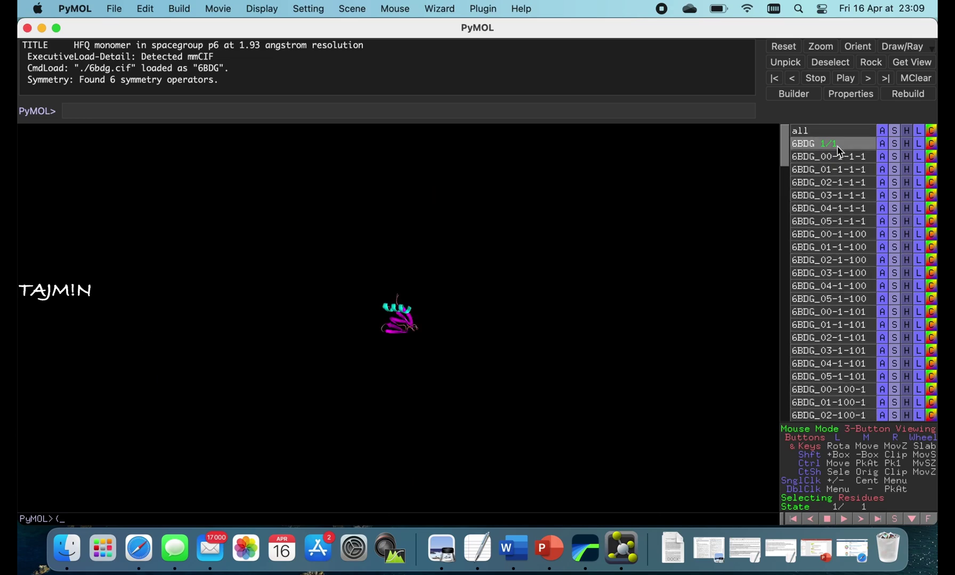
click(904, 149)
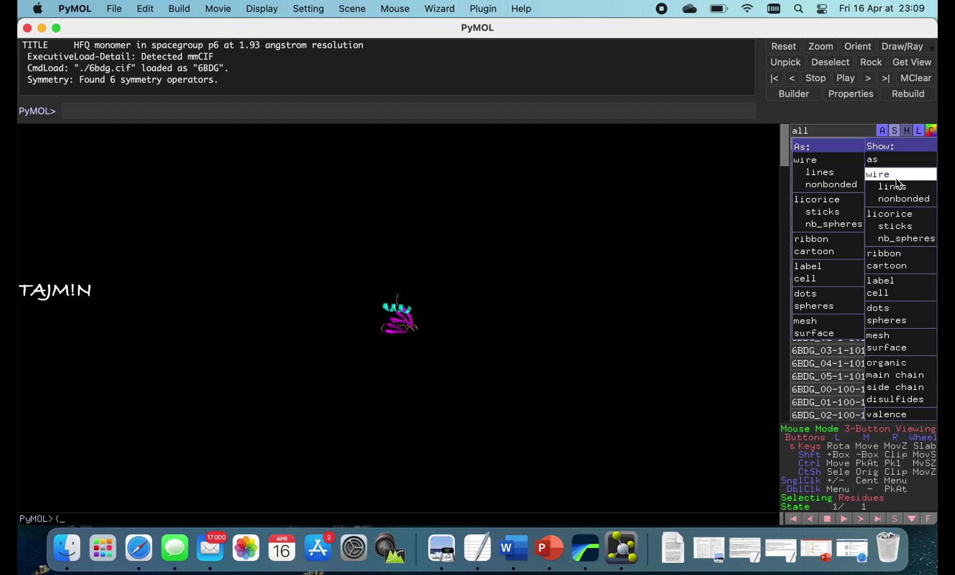
click(899, 299)
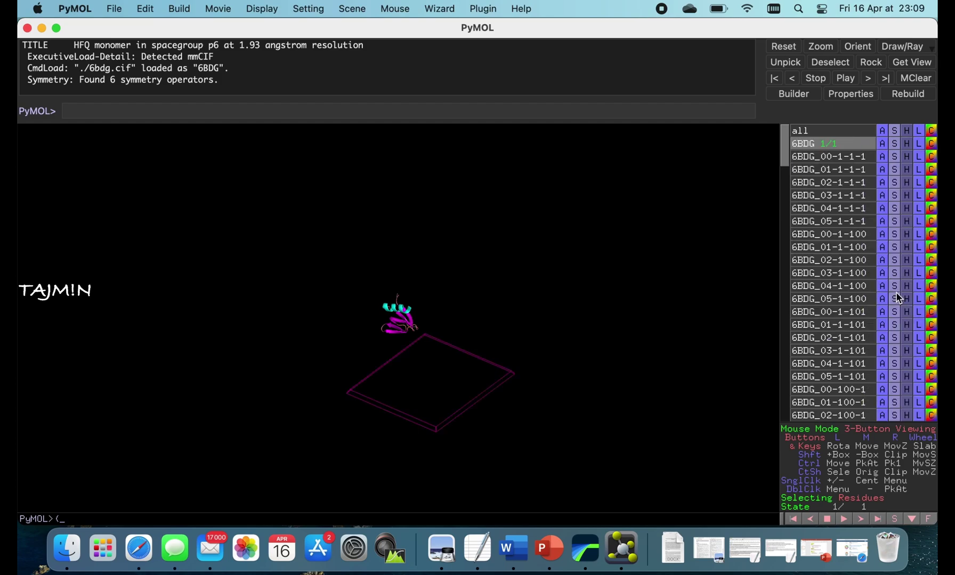
click(829, 134)
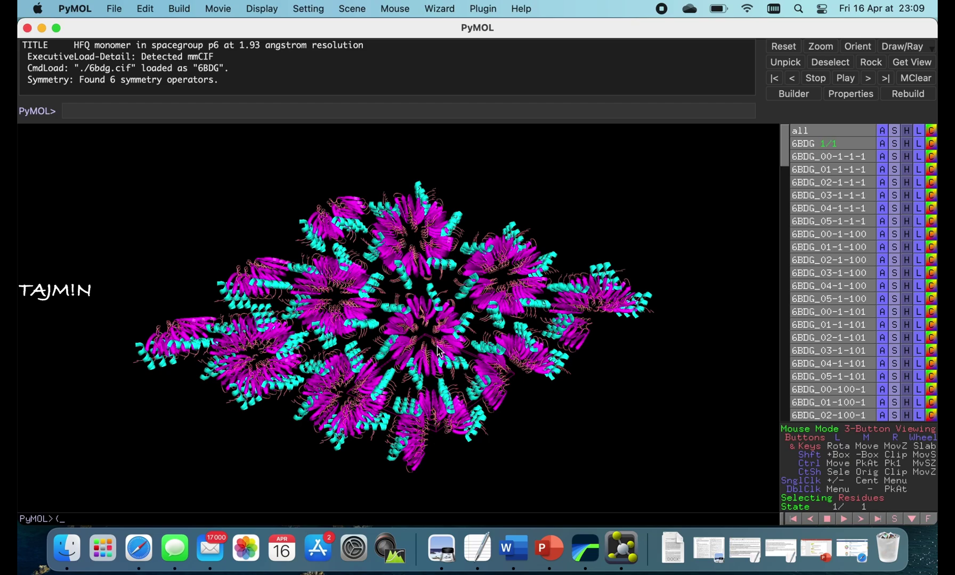
- Examine the arrangement of the molecules around the unit cell in a thin slab of the lattice, close up and as a whole
drag(424, 375, 423, 369)
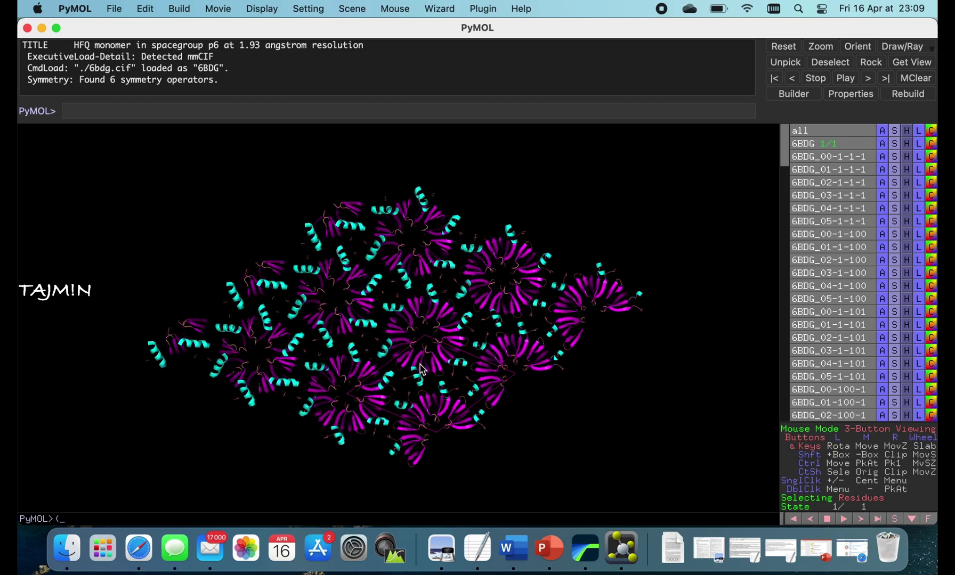
scroll(422, 369, up, 10)
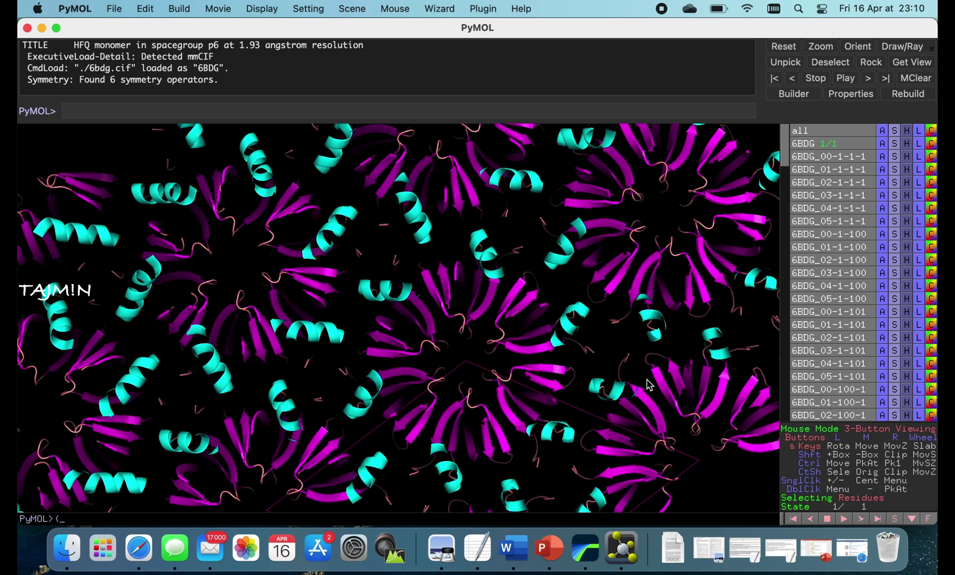
drag(649, 385, 659, 270)
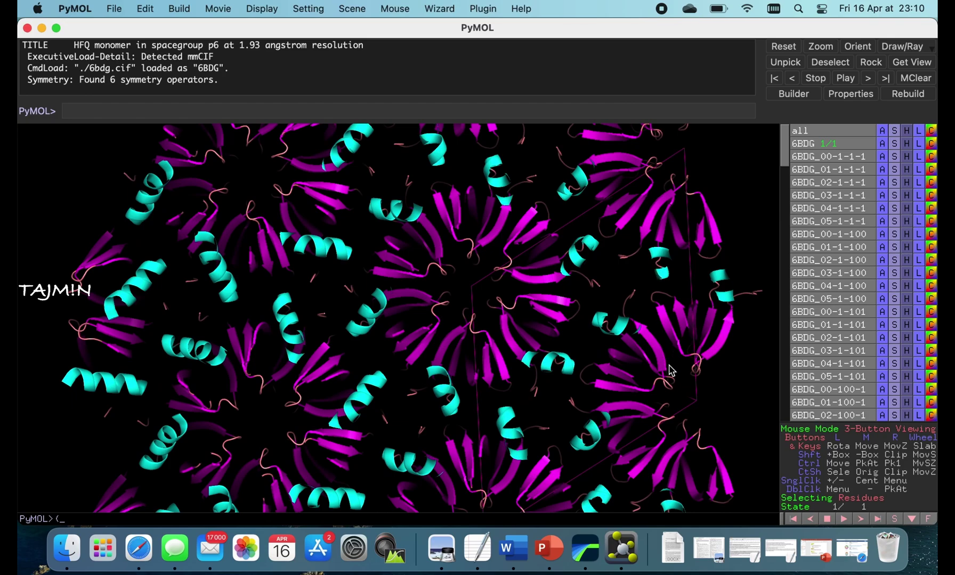
drag(670, 371, 672, 367)
scroll(672, 368, down, 10)
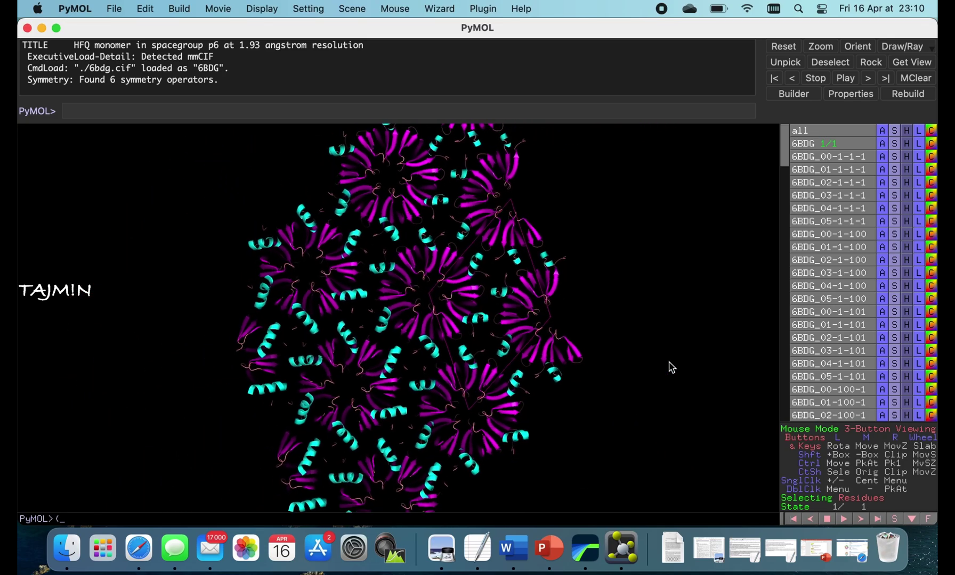
scroll(672, 368, down, 2)
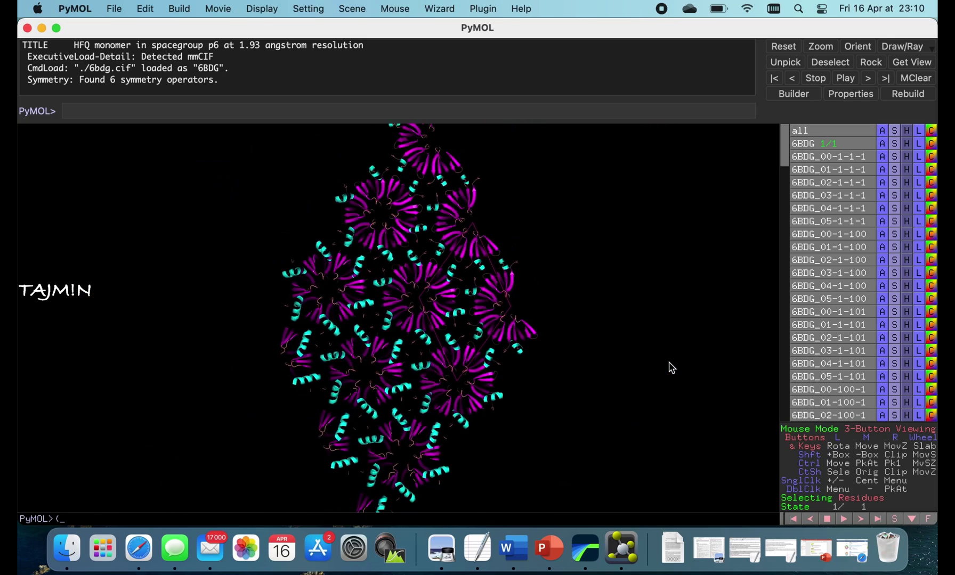
drag(369, 441, 363, 442)
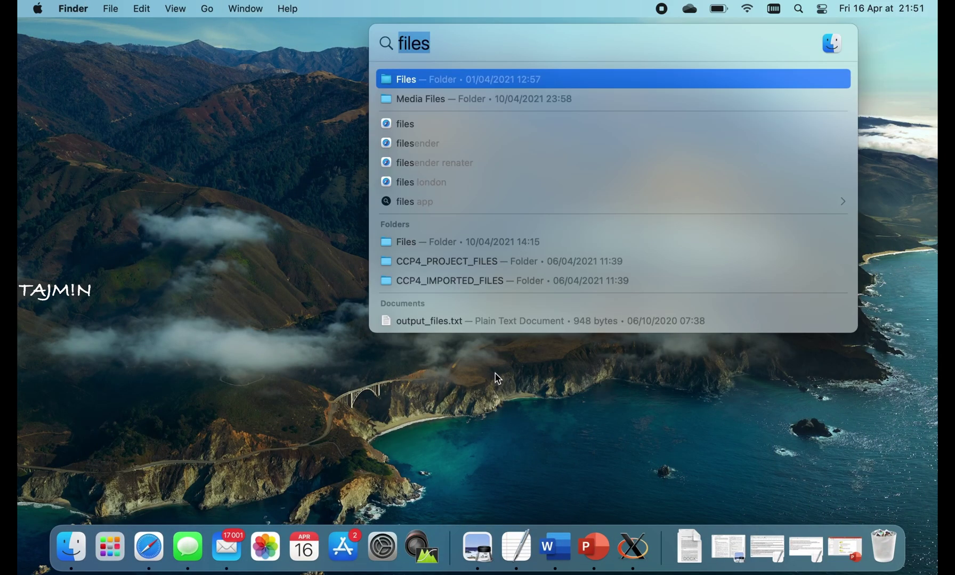
- Search the Mac for "phe" and launch phenix-1.19.2-4158
text(py)
key(BackSpace)
key(BackSpace)
key(BackSpace)
text(phe)
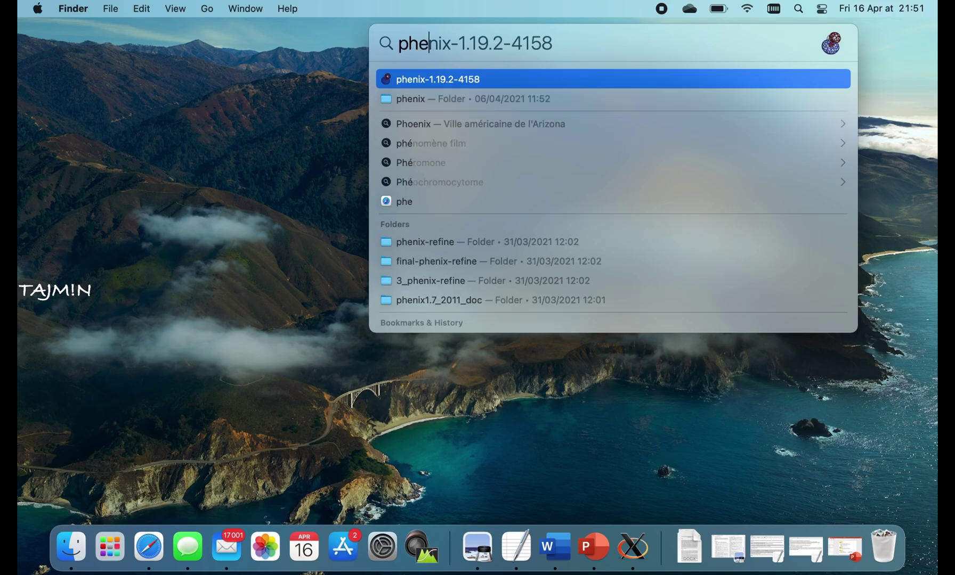
key(Return)
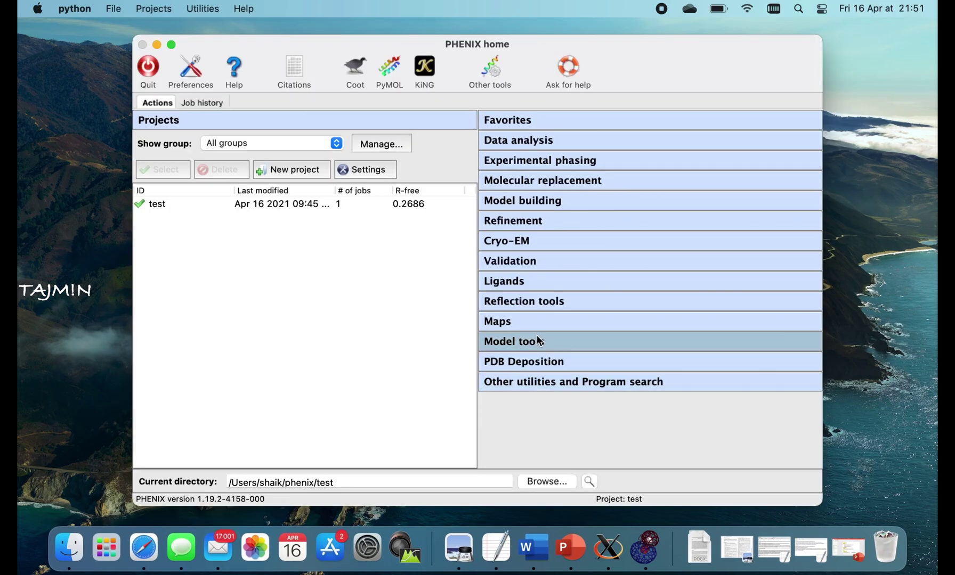
- Open phenix.refine for the test project and add ARD5_refine.pdb and staraniso_alldata-unique.mtz as input files
click(543, 223)
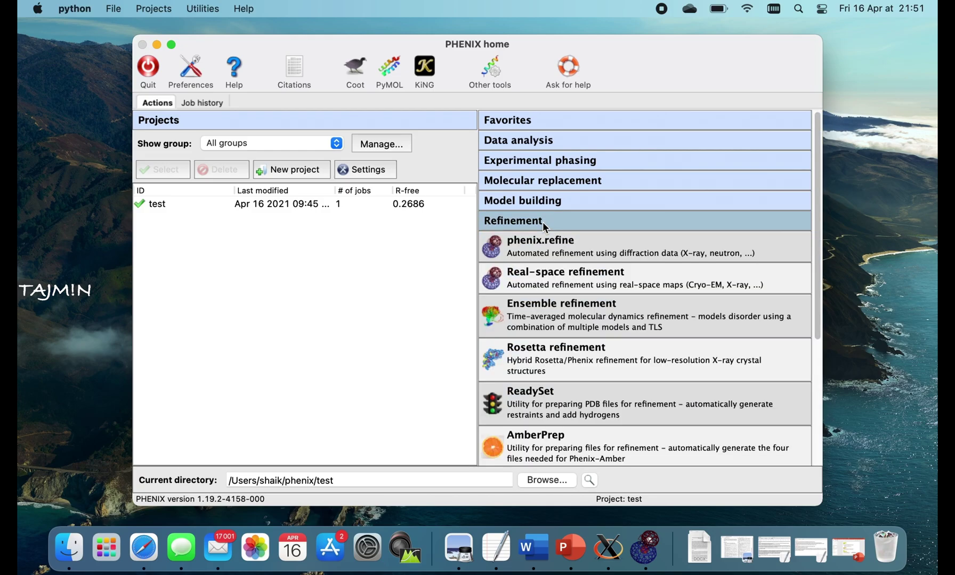
click(543, 250)
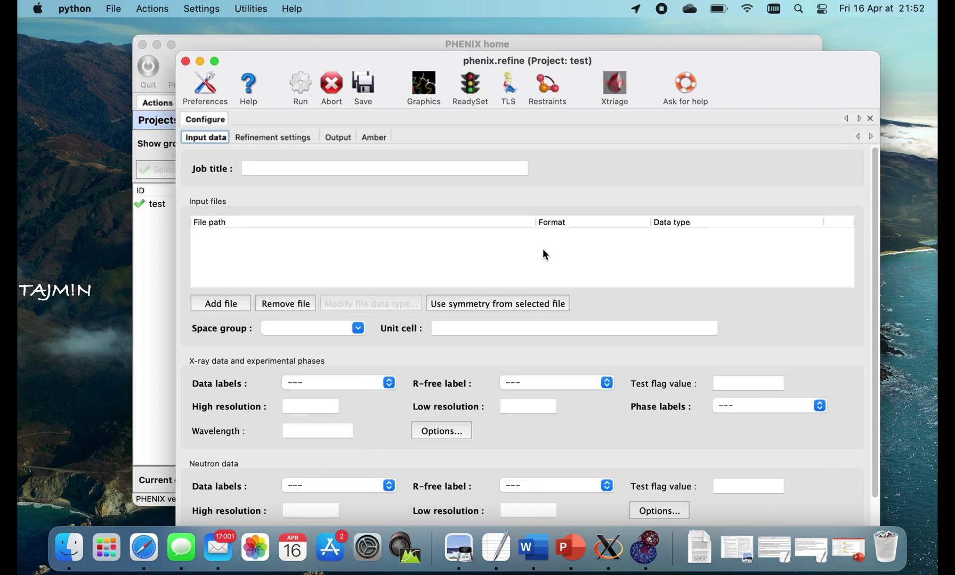
click(220, 303)
click(362, 171)
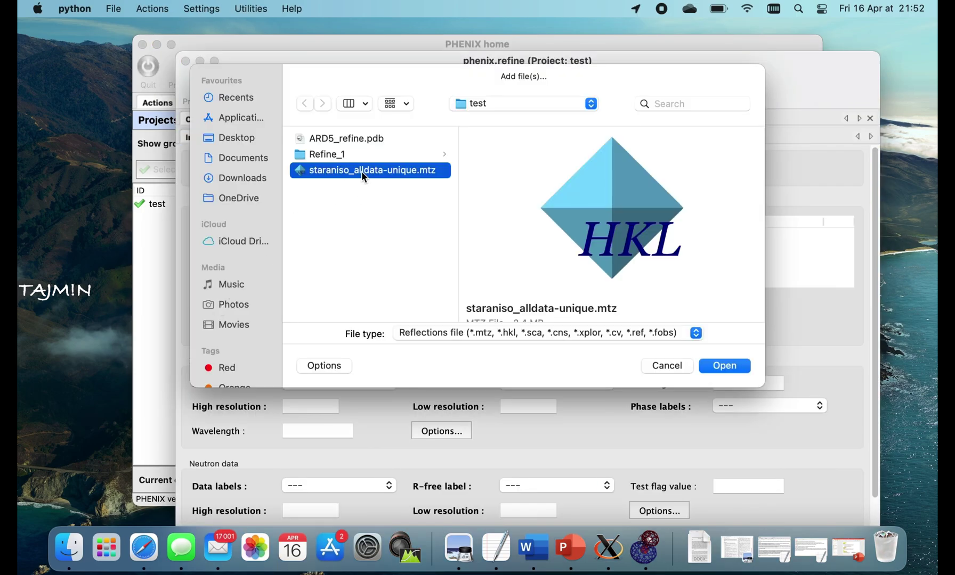
super+click(346, 139)
click(724, 366)
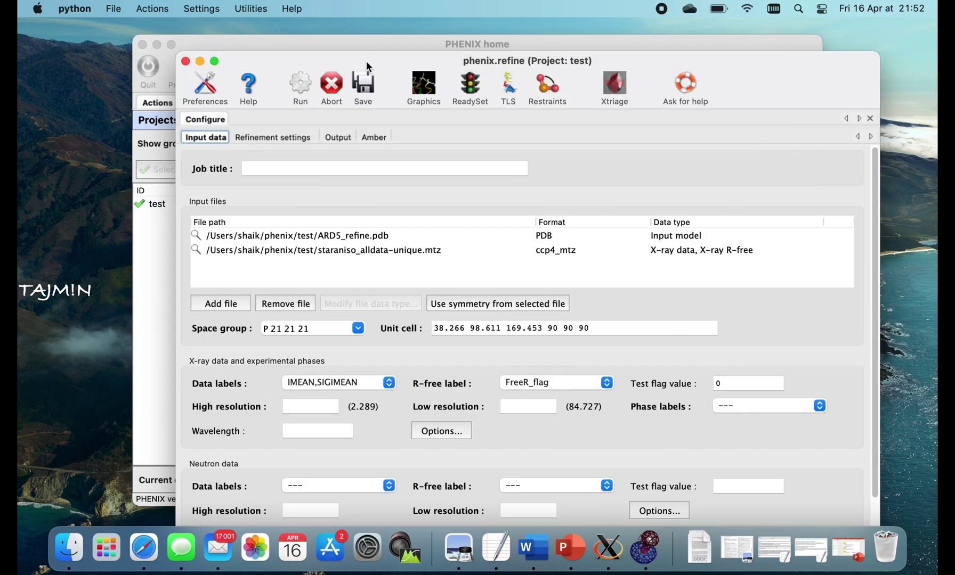
- Set the number of processors to 8 and the output file prefix to test_refine3
drag(367, 55, 362, 31)
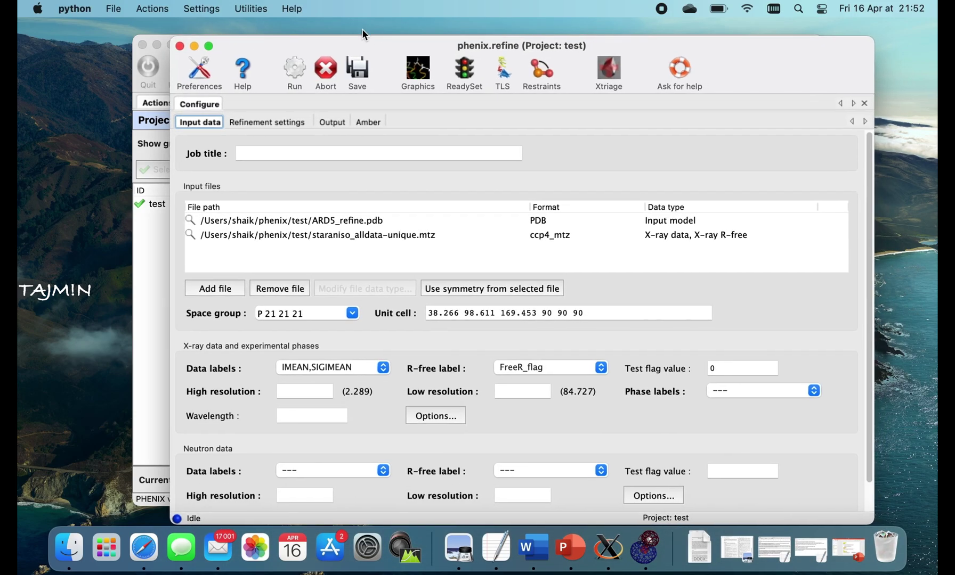
click(273, 123)
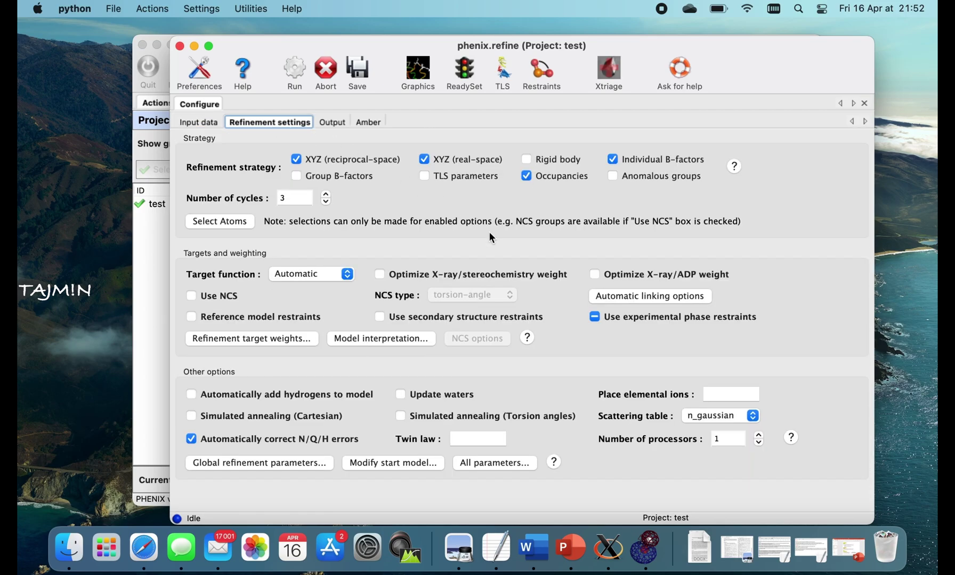
double_click(757, 436)
click(333, 121)
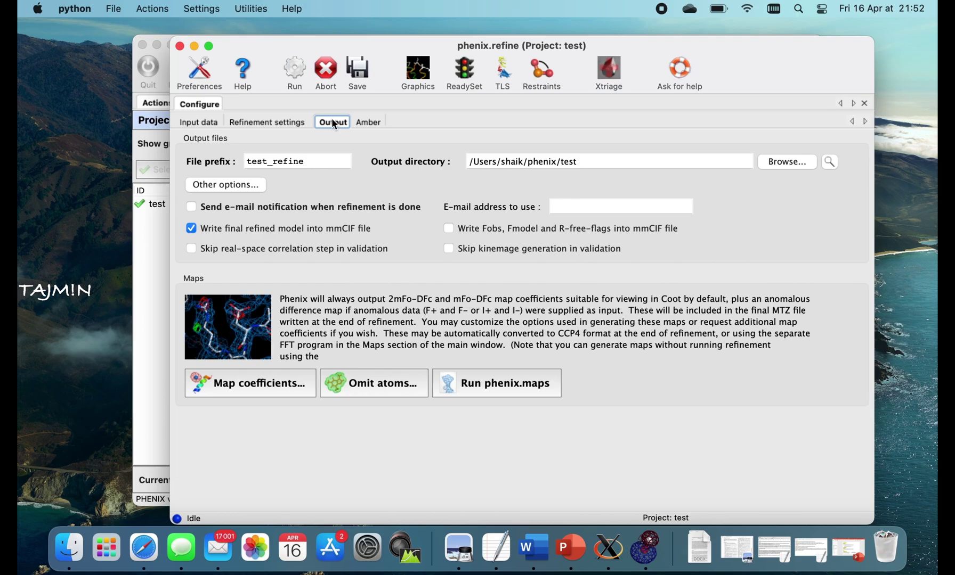
click(317, 164)
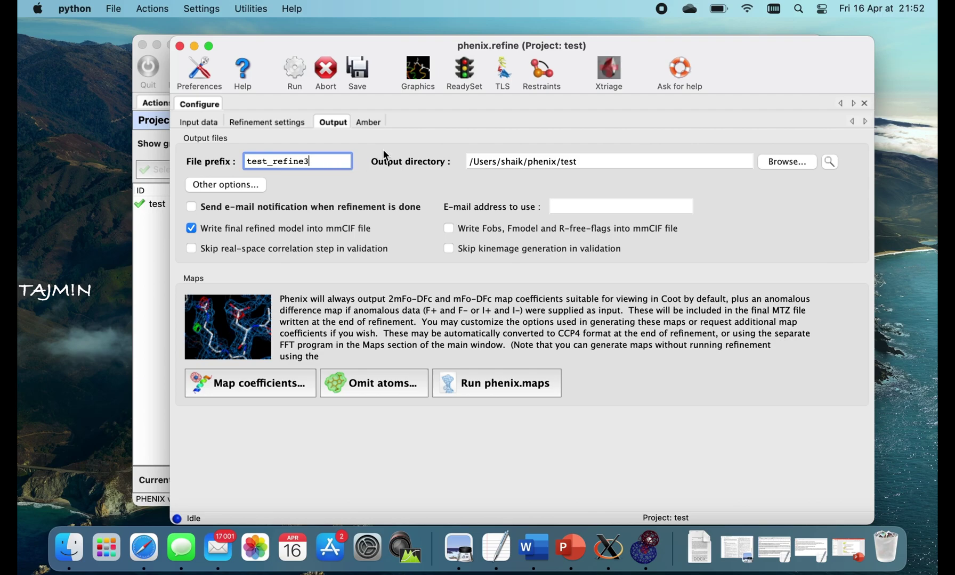
- Run the refinement job immediately and allow Coot to start with the Phenix extensions
click(290, 125)
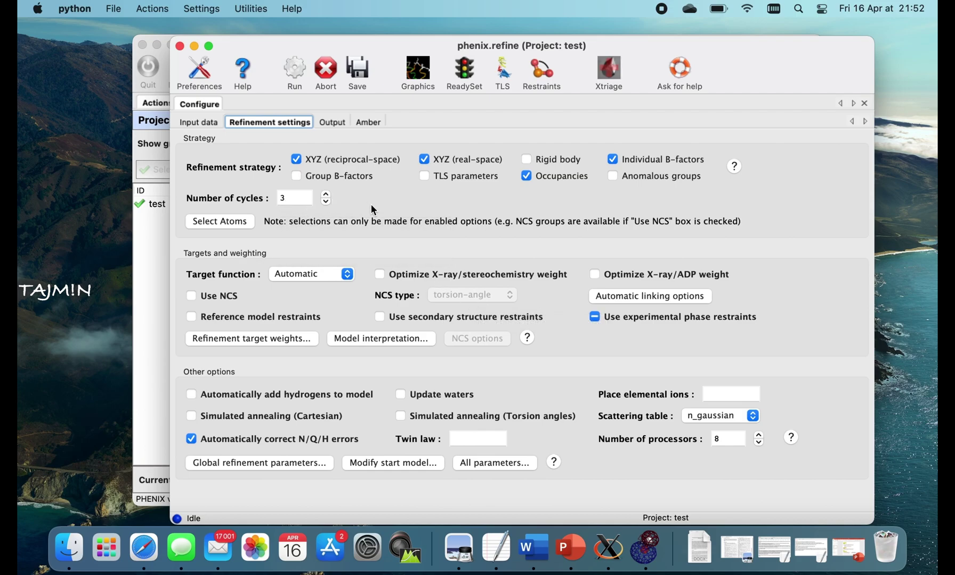
click(295, 73)
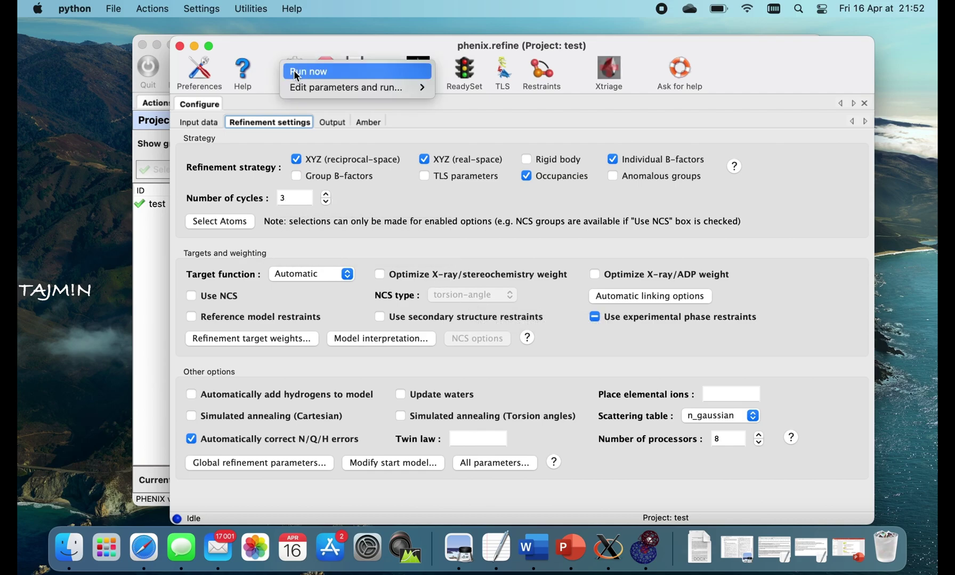
click(296, 72)
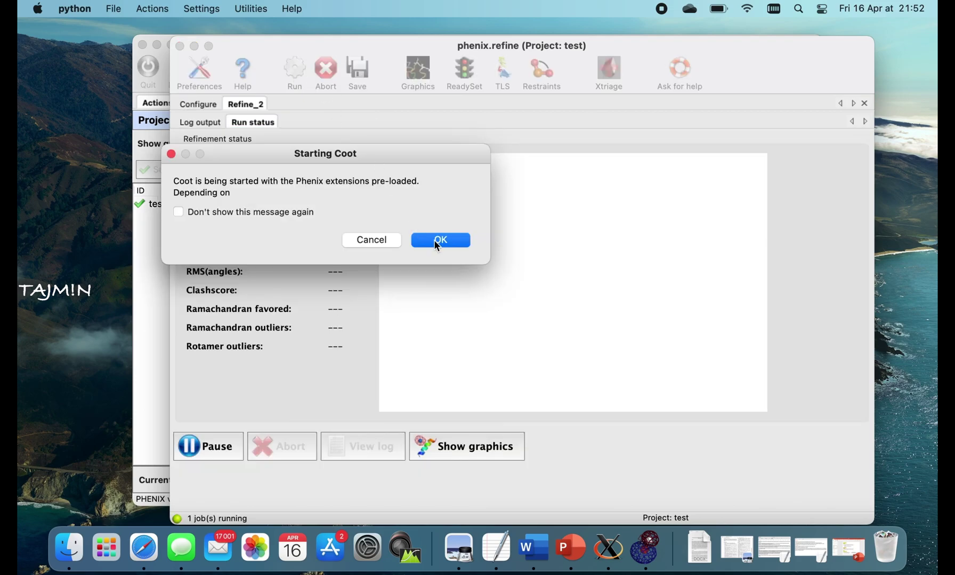
click(435, 241)
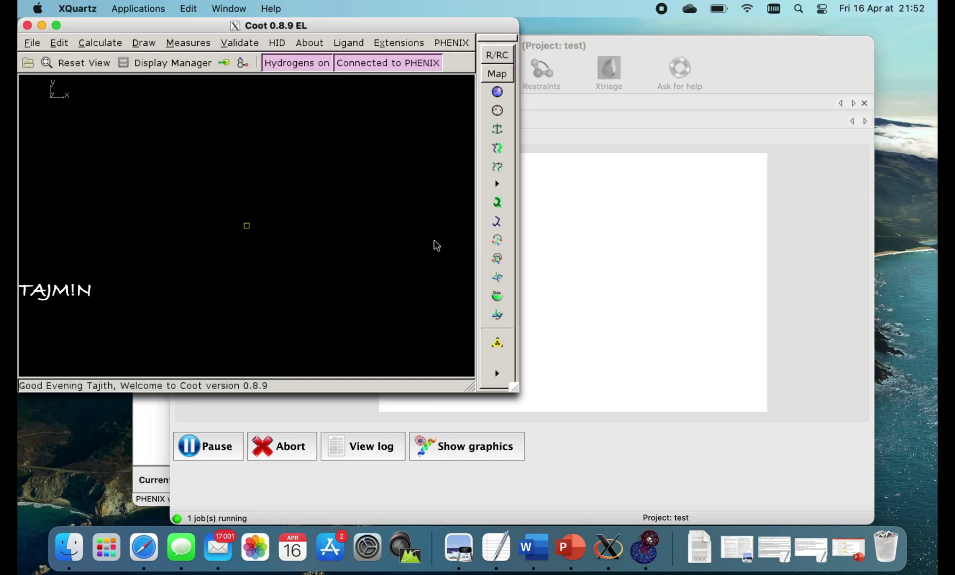
- Check the refinement status beside Coot, read the job's log through to its latest lines and close the log
drag(324, 29, 690, 79)
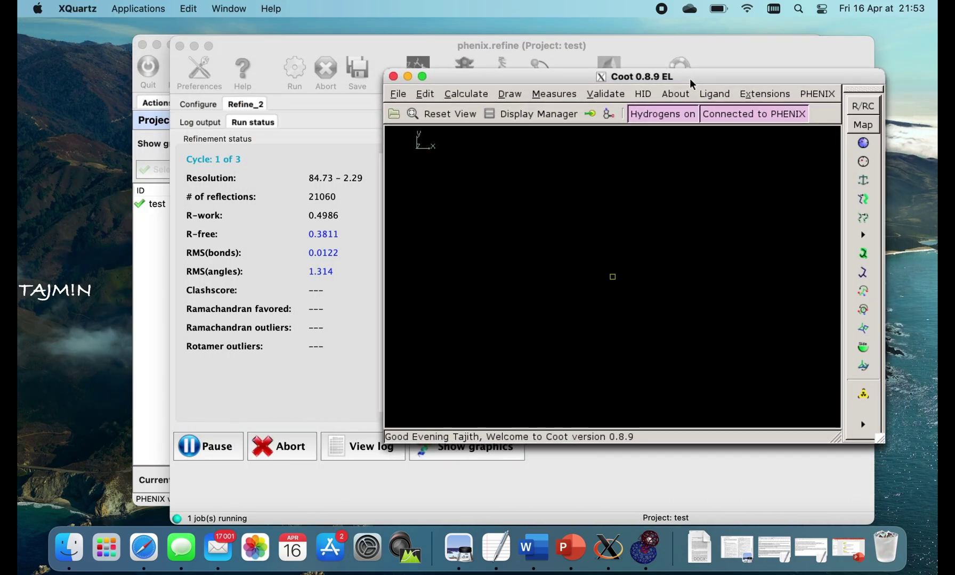
click(261, 244)
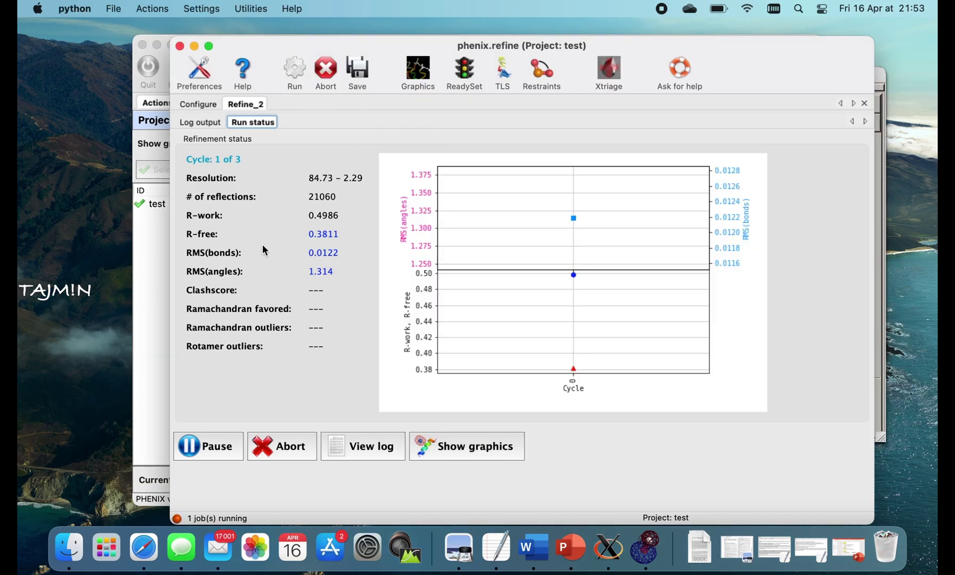
click(380, 455)
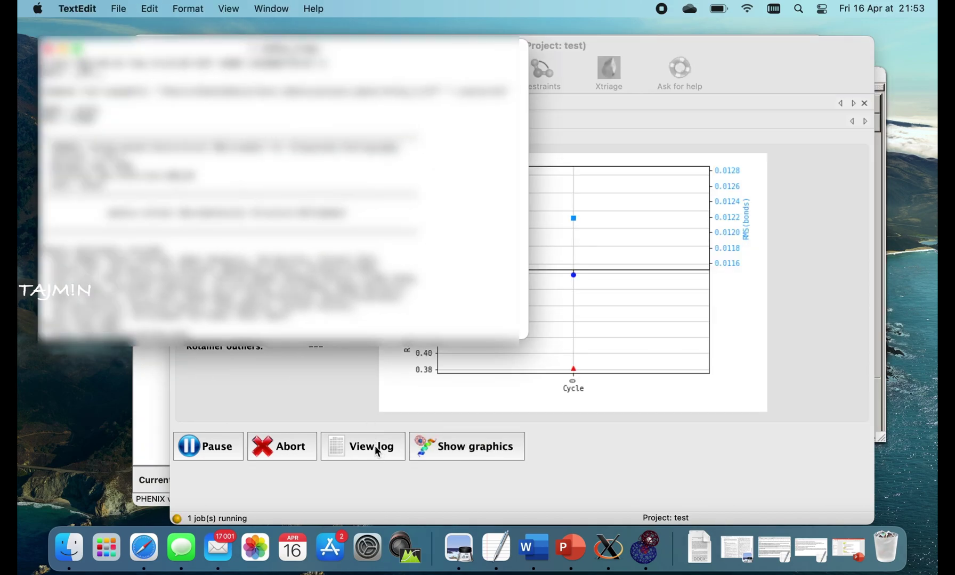
scroll(281, 221, down, 15)
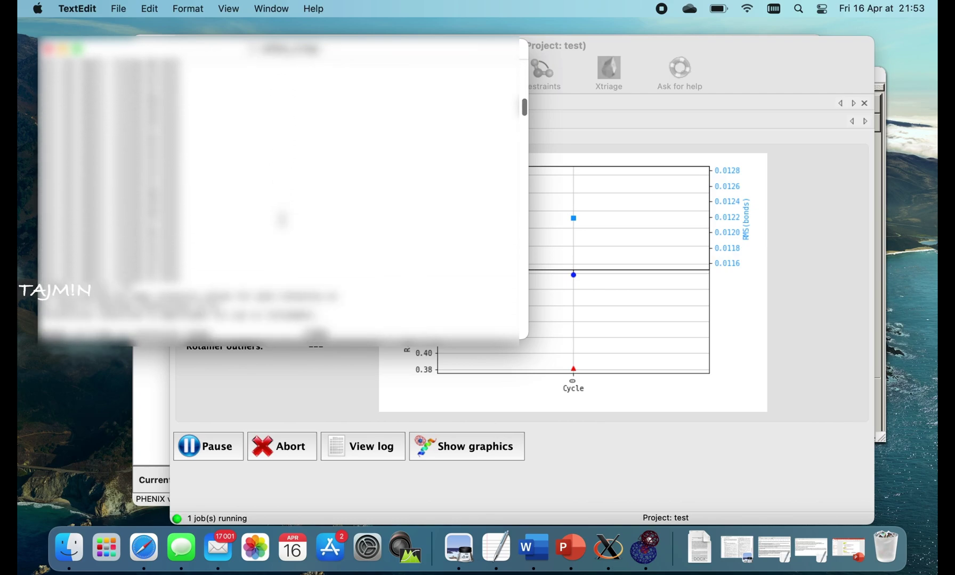
scroll(281, 219, down, 15)
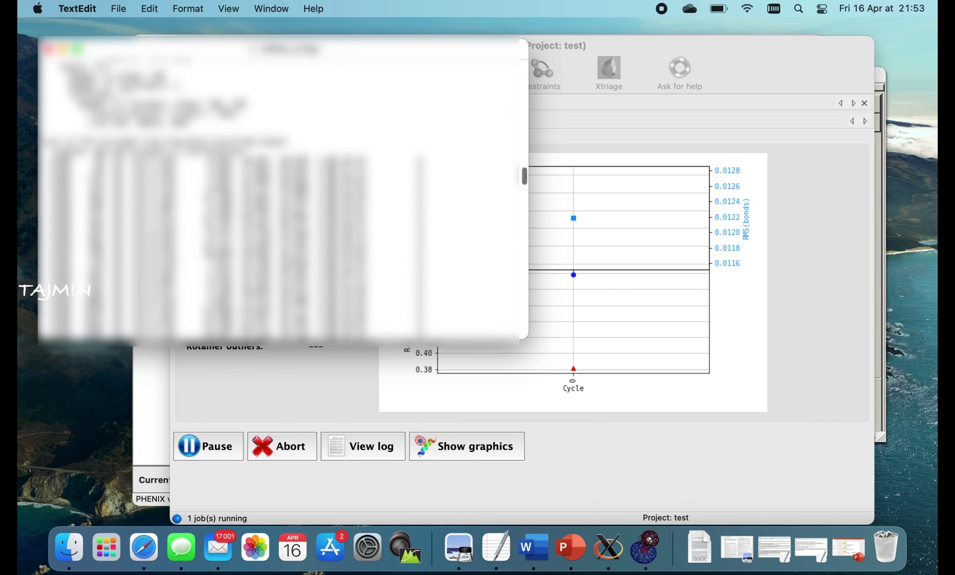
scroll(281, 220, down, 15)
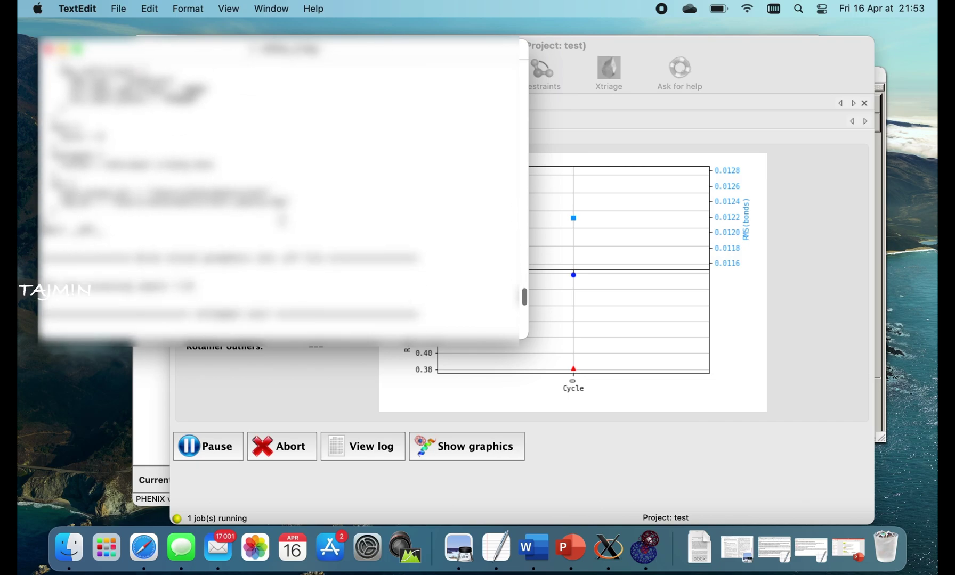
scroll(282, 220, down, 5)
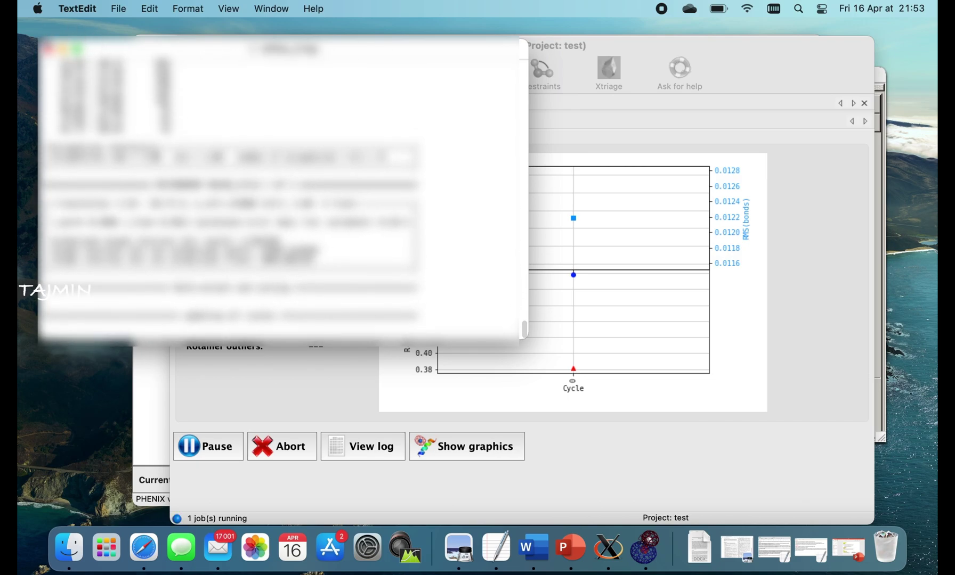
key(super+w)
- Bring Coot to the front beside the refinement window and contour the electron density map at 2.10 rmsd
drag(748, 44, 655, 48)
click(799, 212)
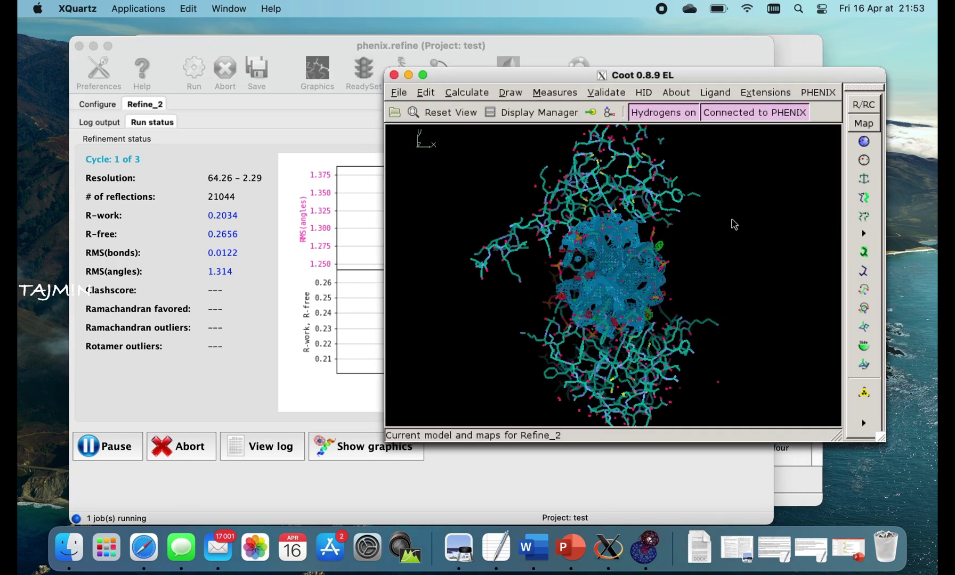
drag(590, 302, 661, 292)
drag(632, 261, 625, 198)
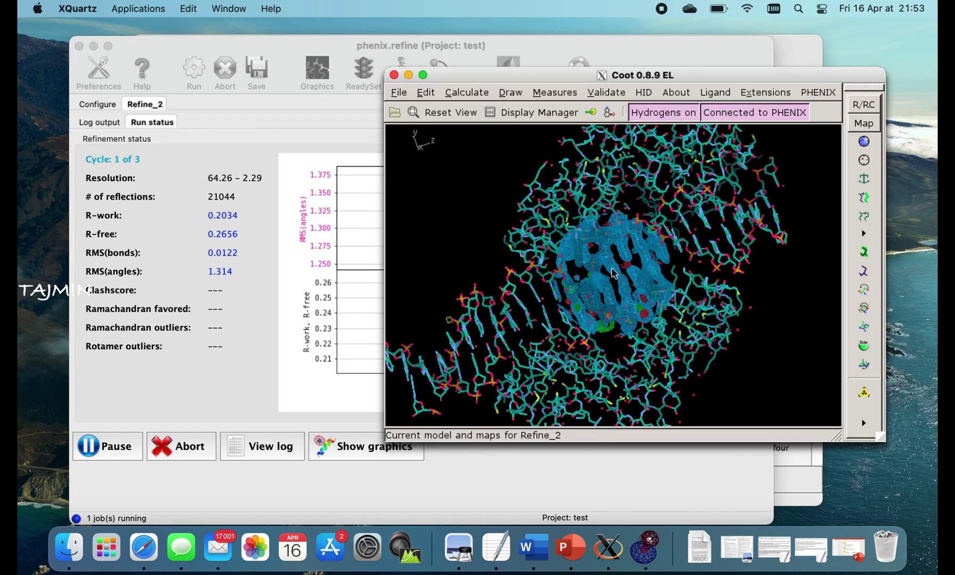
drag(613, 272, 614, 317)
right_drag(612, 291, 624, 348)
scroll(625, 348, down, 10)
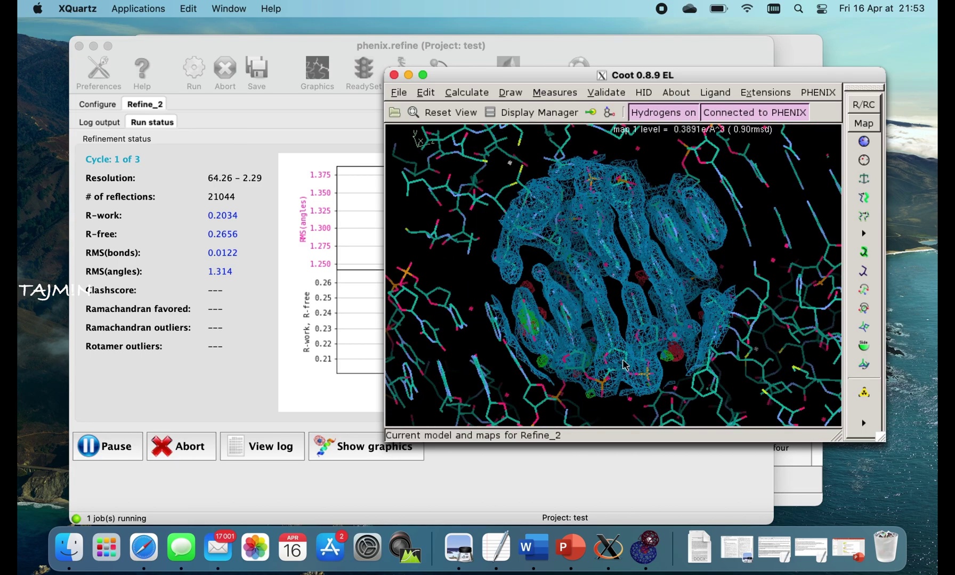
scroll(626, 379, up, 14)
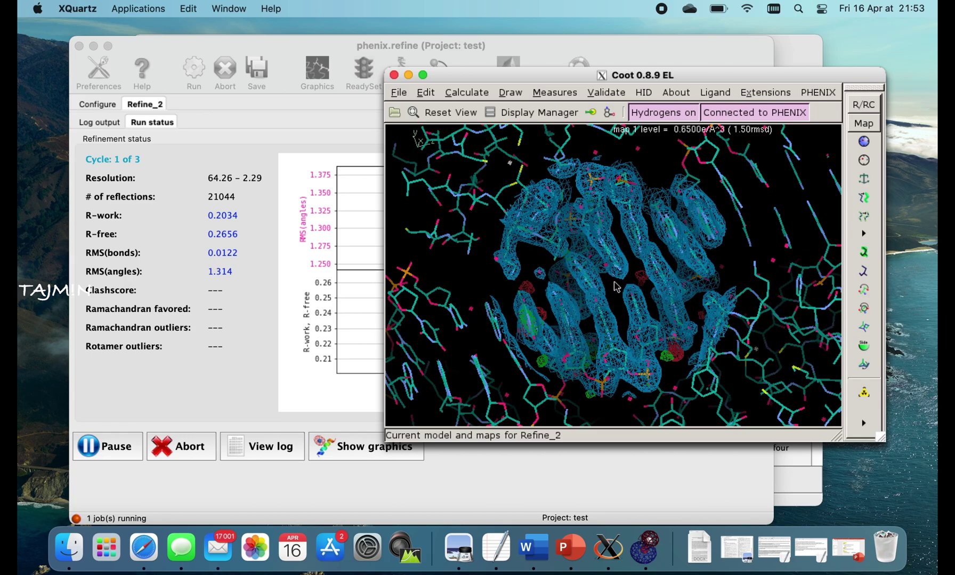
scroll(610, 240, up, 6)
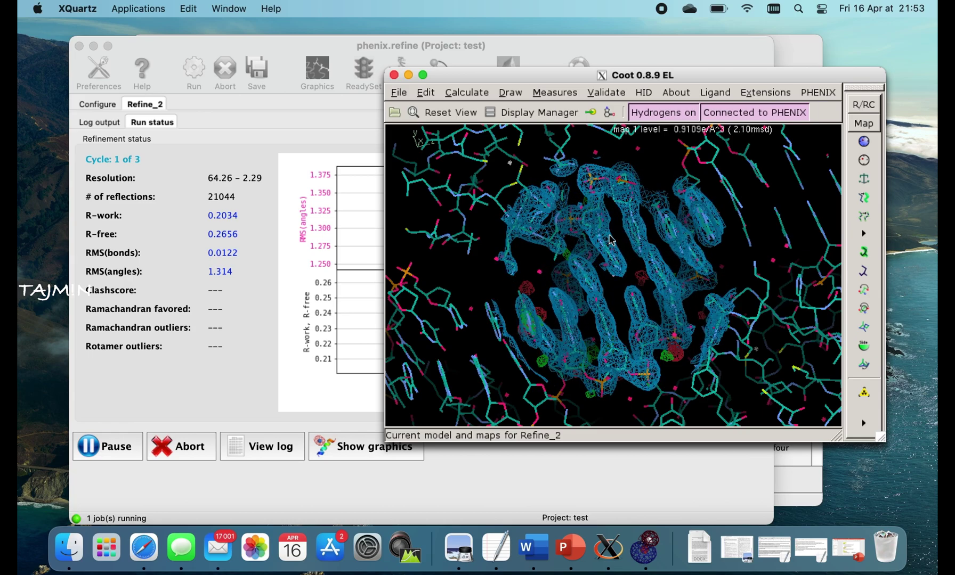
- Inspect the fit of the DNA and the arginine side chain to the density close up, in an enlarged Coot window
right_drag(610, 237, 612, 302)
drag(677, 223, 624, 161)
drag(654, 386, 721, 297)
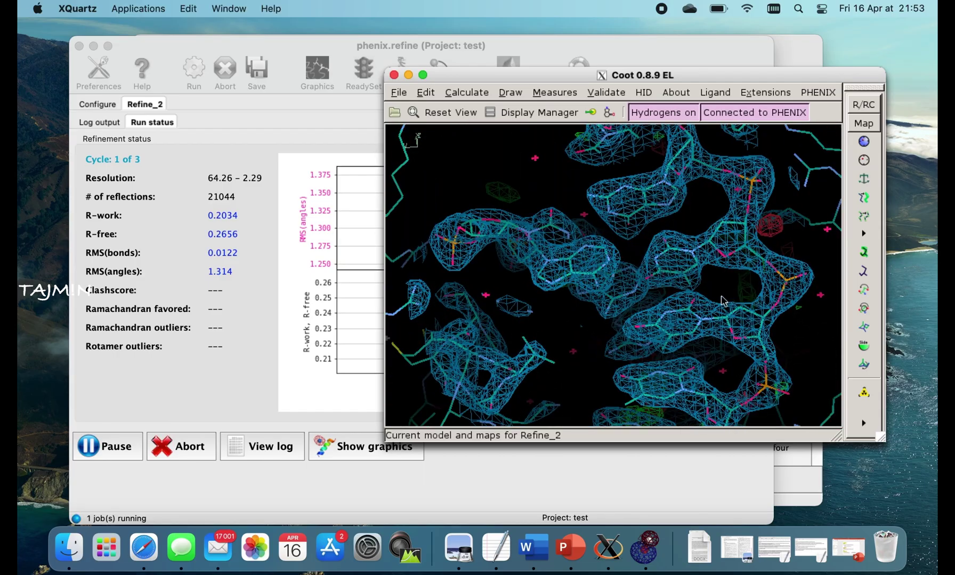
drag(561, 352, 592, 344)
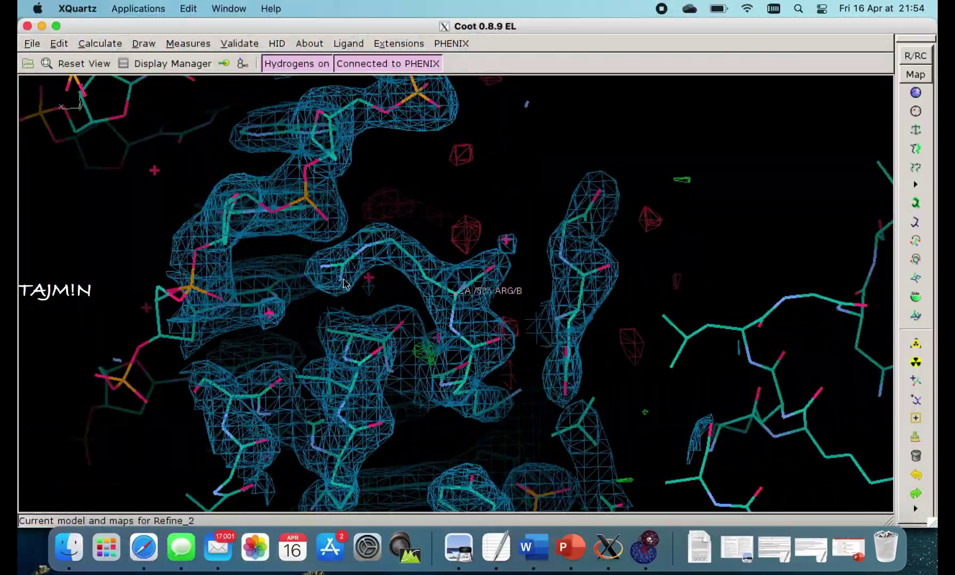
drag(326, 295, 513, 330)
mouse_move(283, 305)
mouse_down()
mouse_move(285, 321)
mouse_move(273, 320)
mouse_up()
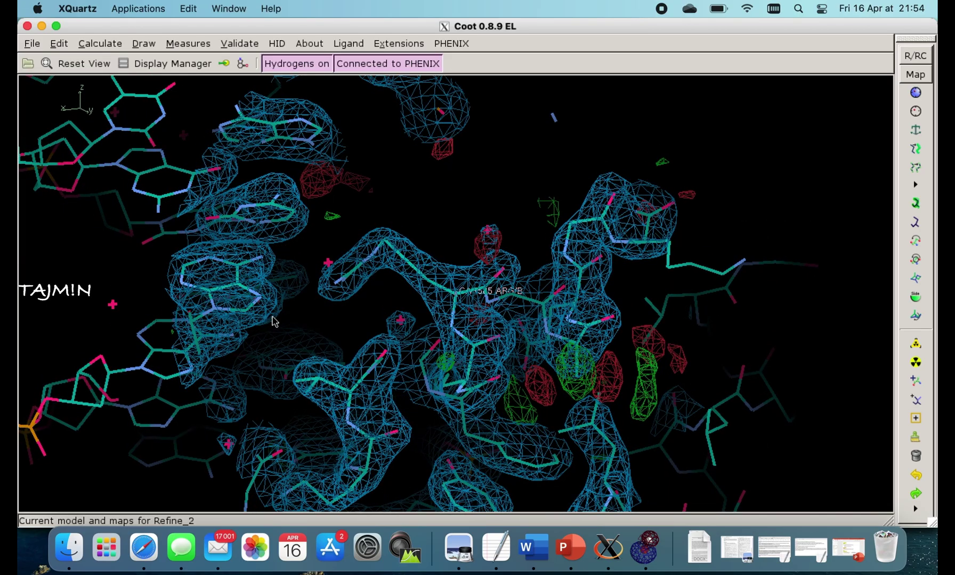
- Set the contour level of the current density map to 1.29 rmsd with the wider structure in view
right_drag(273, 318, 269, 146)
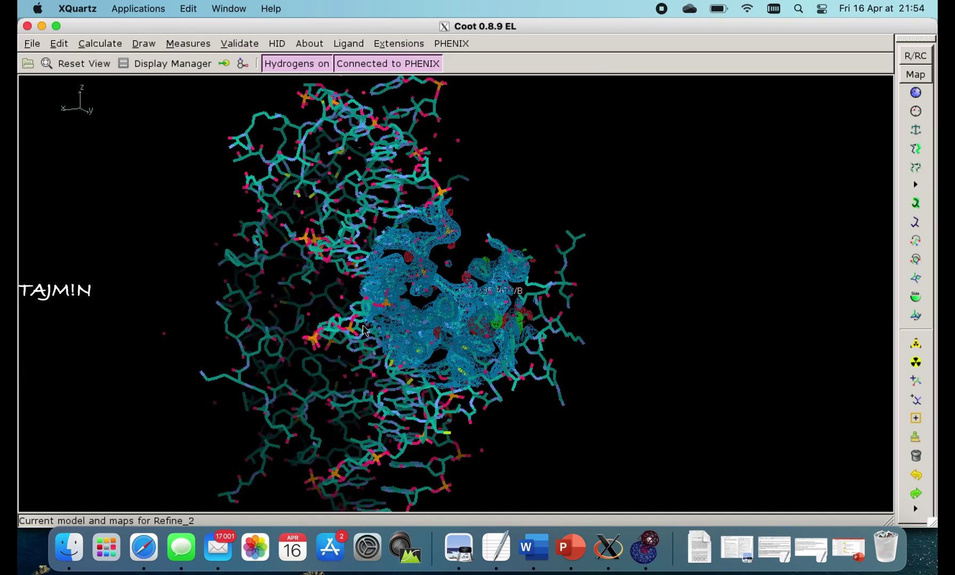
right_drag(364, 330, 352, 288)
scroll(351, 287, down, 3)
scroll(352, 288, up, 5)
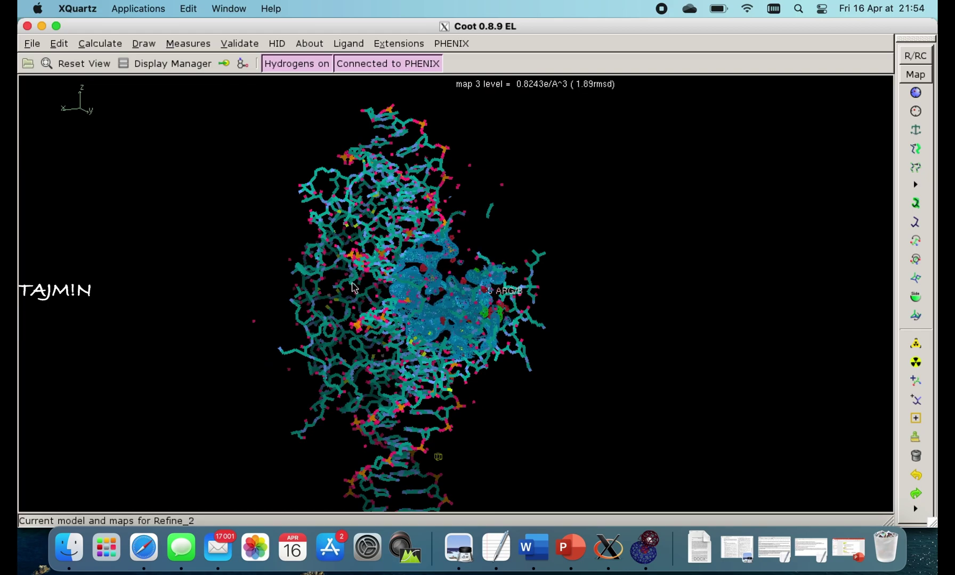
scroll(352, 288, down, 10)
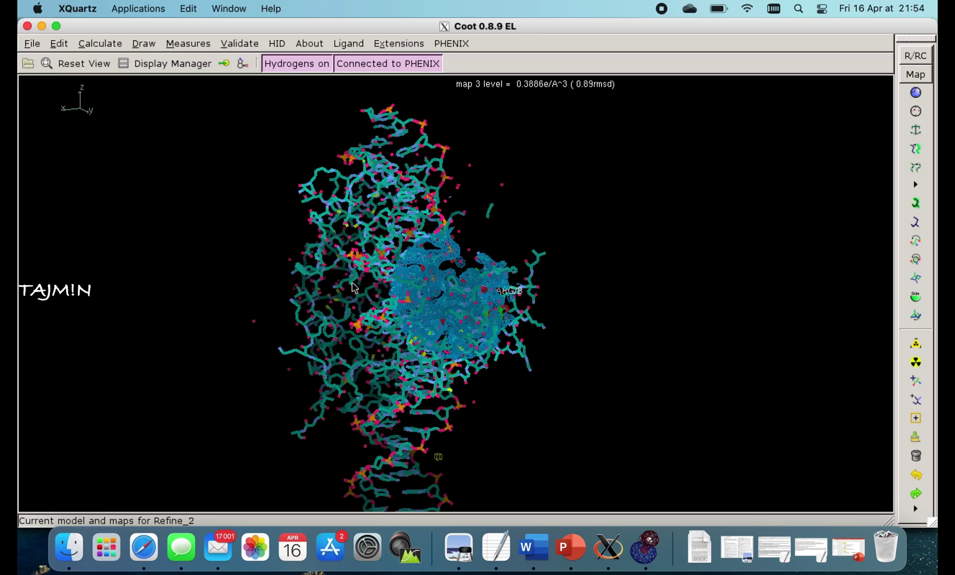
scroll(351, 288, up, 4)
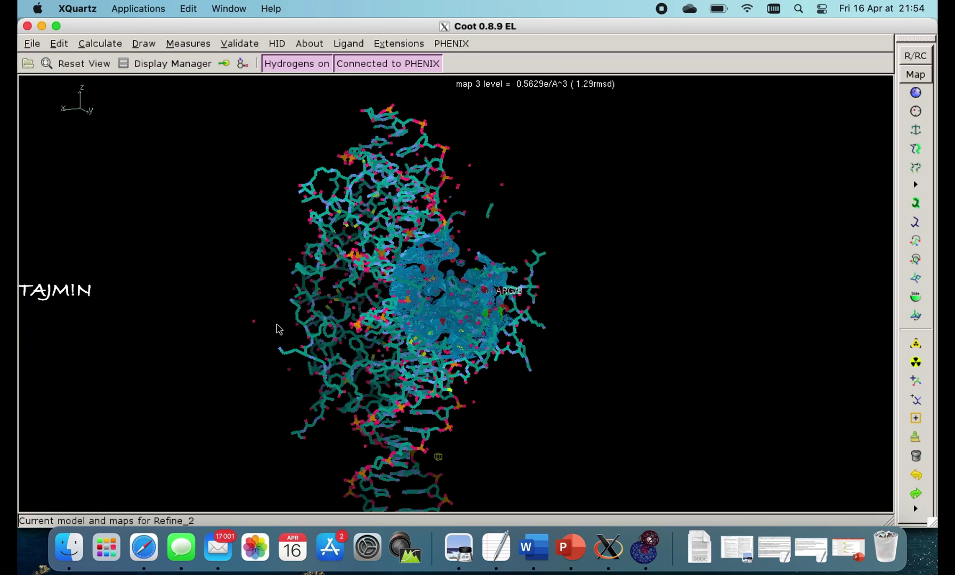
- Set the map radius to 50 Ångström in the global map properties
drag(277, 330, 500, 307)
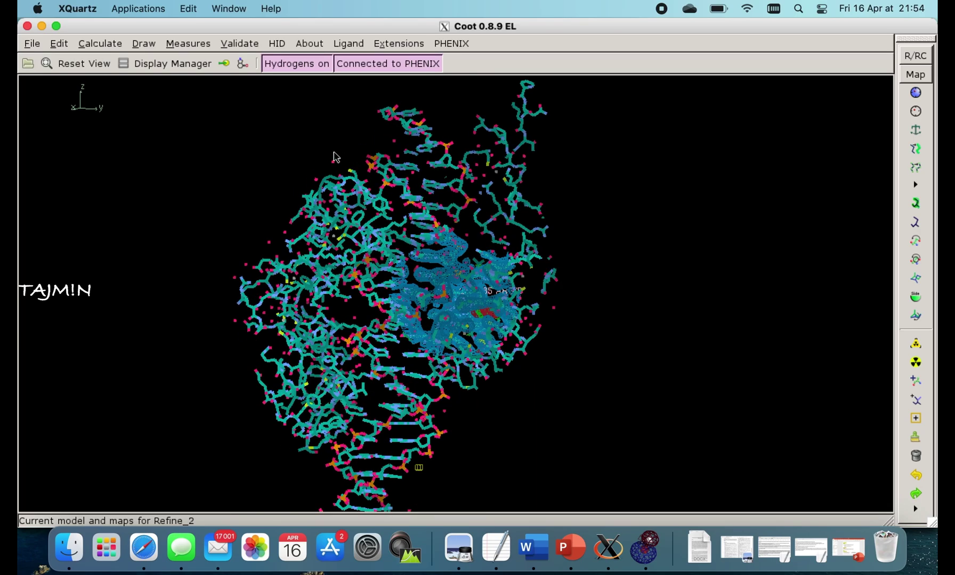
click(97, 45)
mouse_move(64, 48)
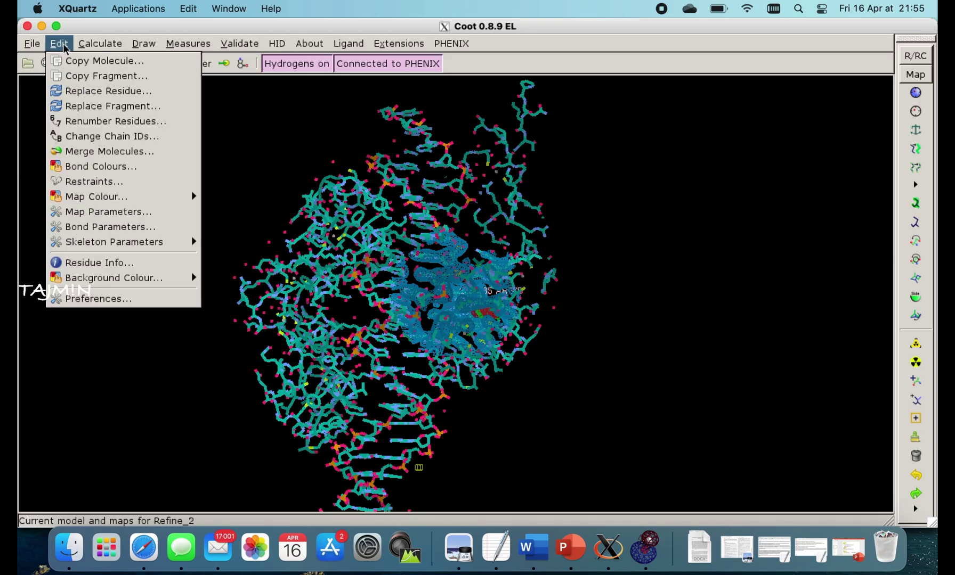
click(108, 212)
drag(153, 79, 79, 79)
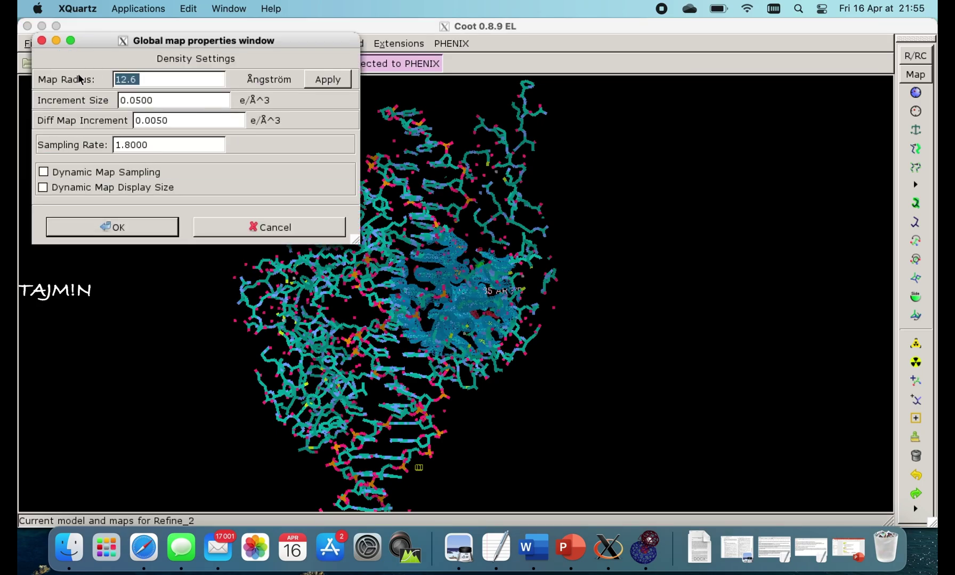
text(50)
click(111, 226)
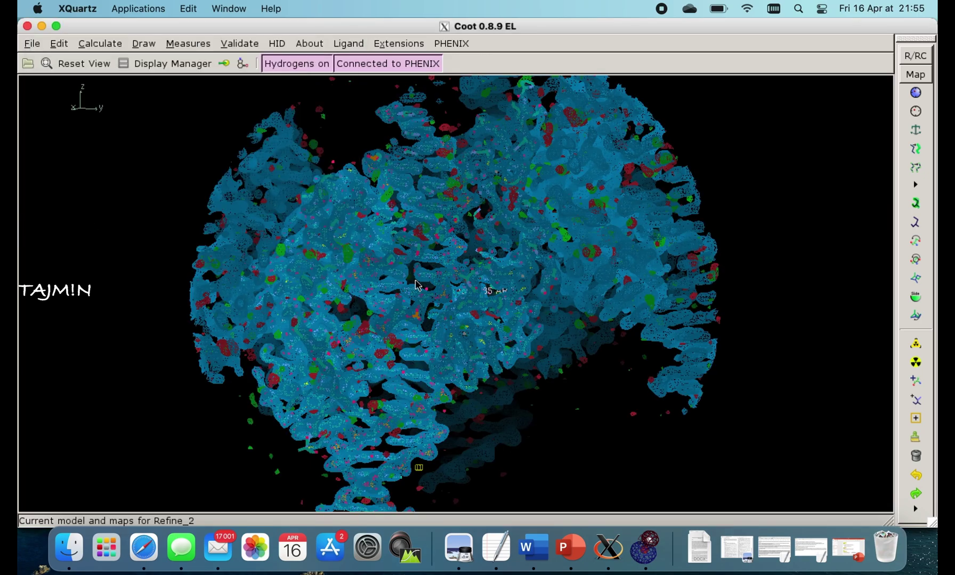
- Examine the extended density map around the model from several angles, as a whole and close up
drag(424, 284, 346, 275)
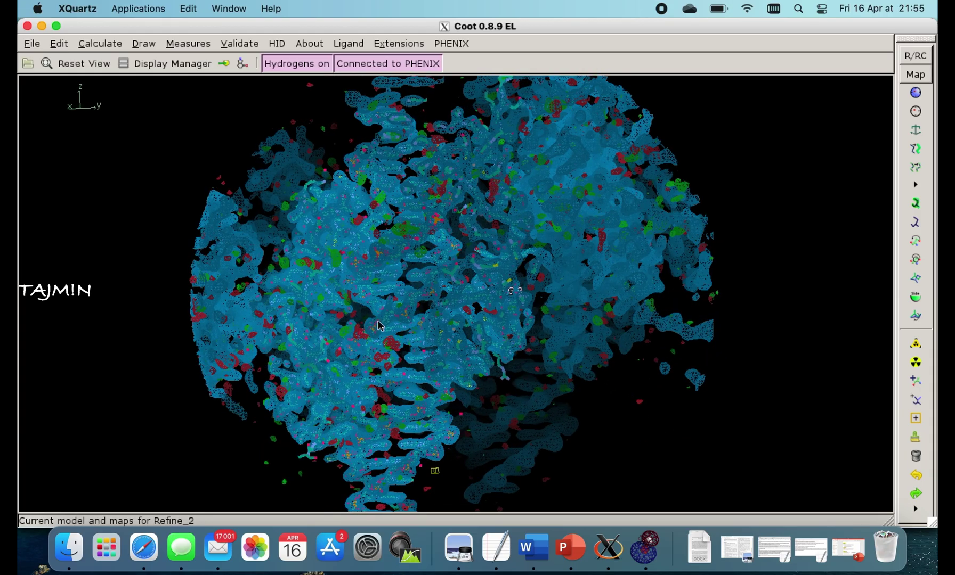
right_drag(378, 324, 414, 233)
right_drag(418, 410, 427, 355)
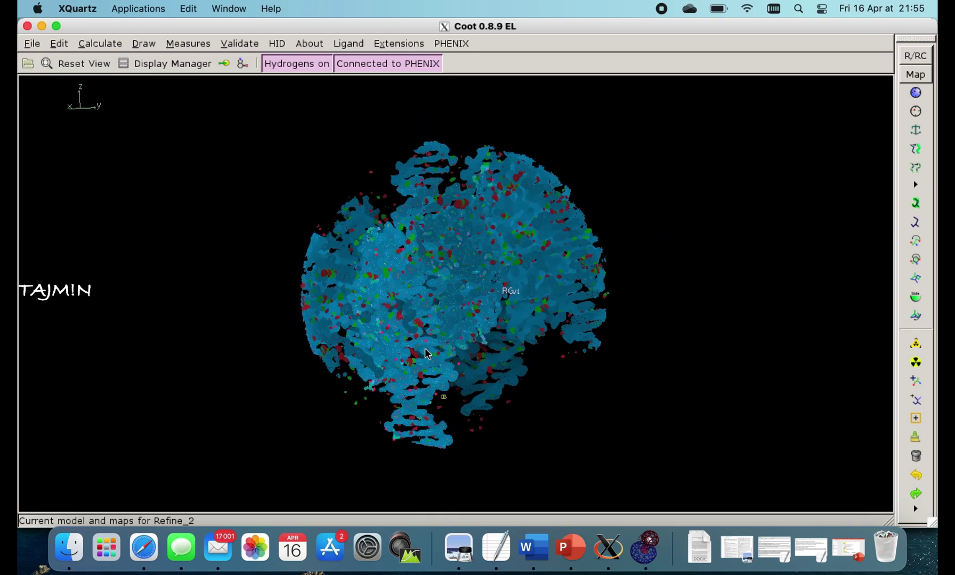
drag(506, 323, 589, 340)
drag(476, 315, 585, 339)
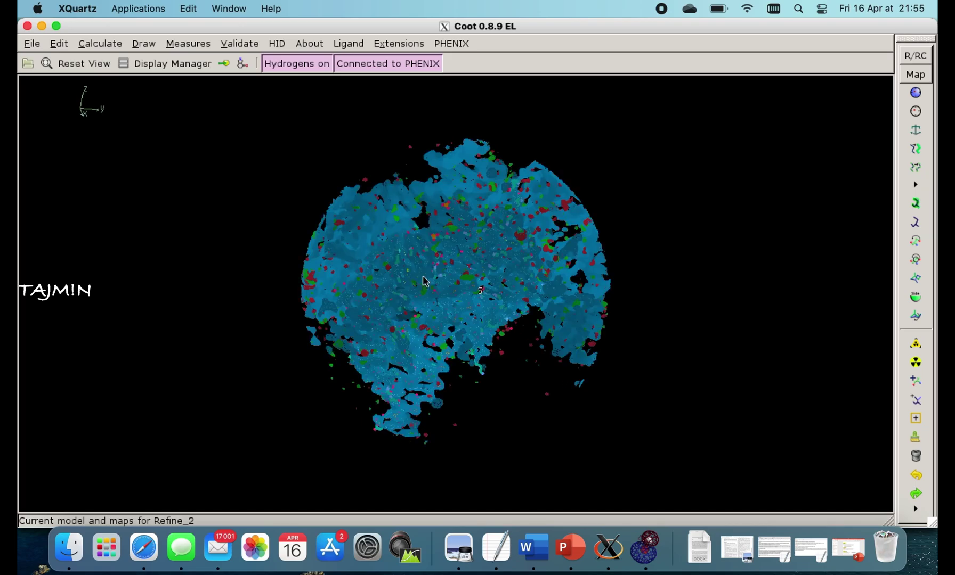
right_drag(432, 342, 433, 370)
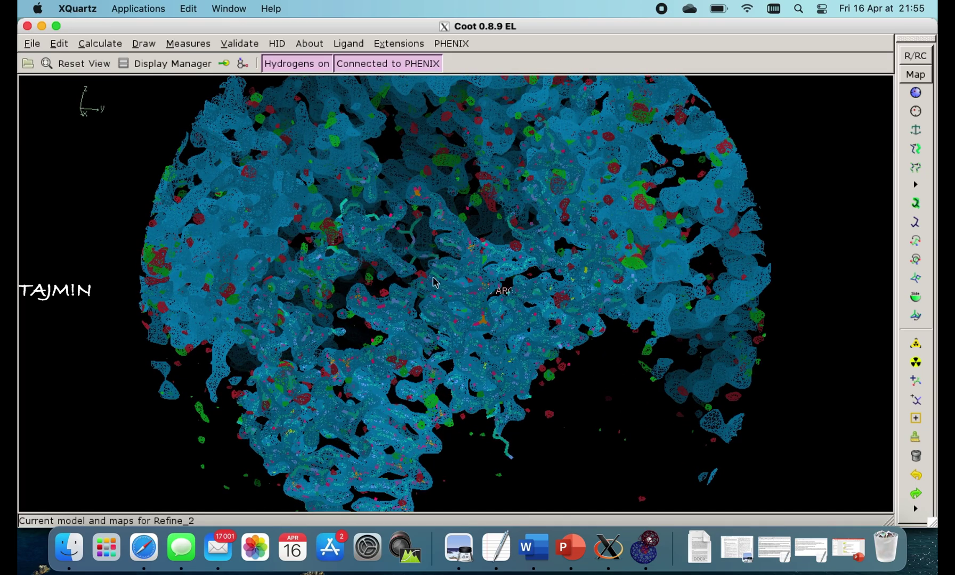
- Inspect the model and its surrounding density close up, rotating around the arginine residue and the DNA
right_drag(436, 261, 440, 346)
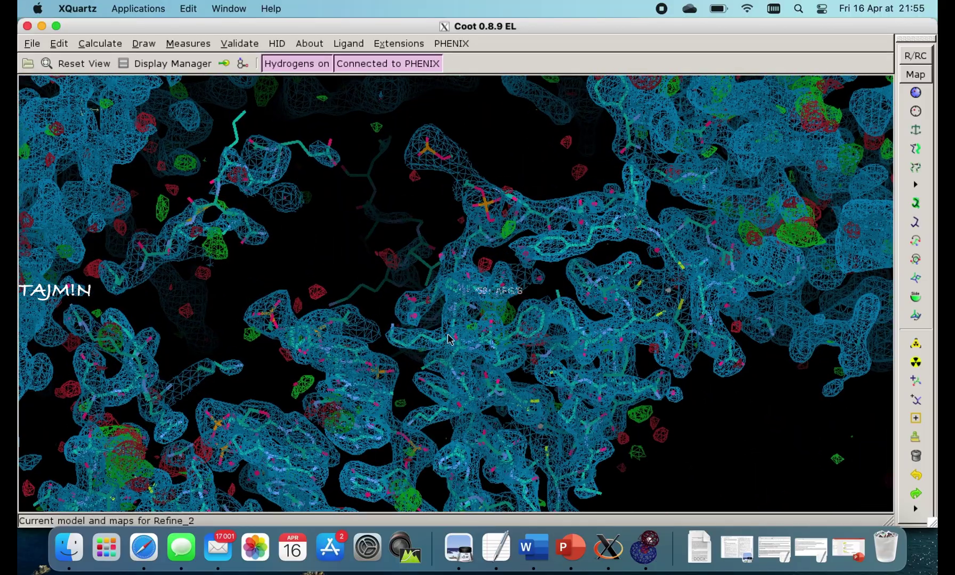
drag(563, 333, 561, 384)
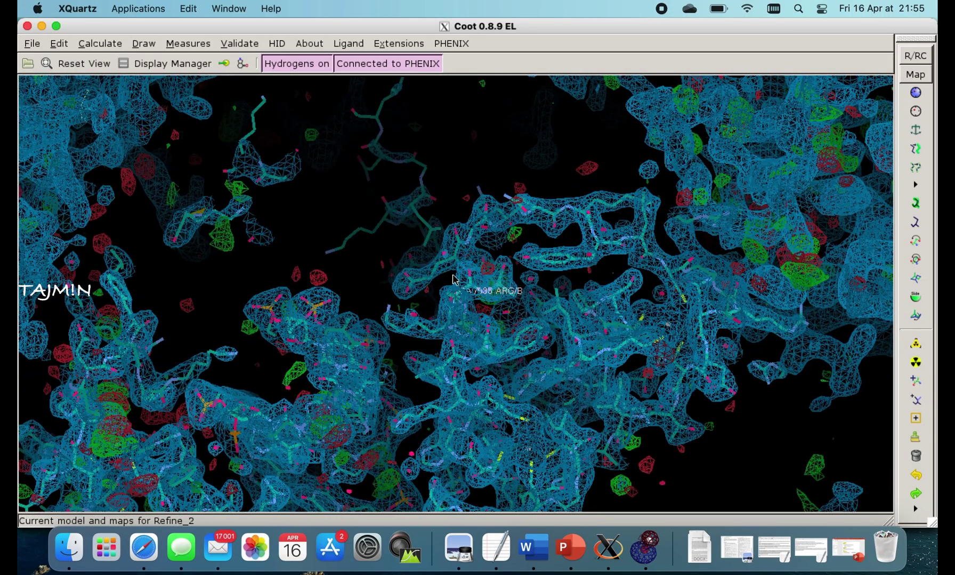
drag(452, 278, 222, 371)
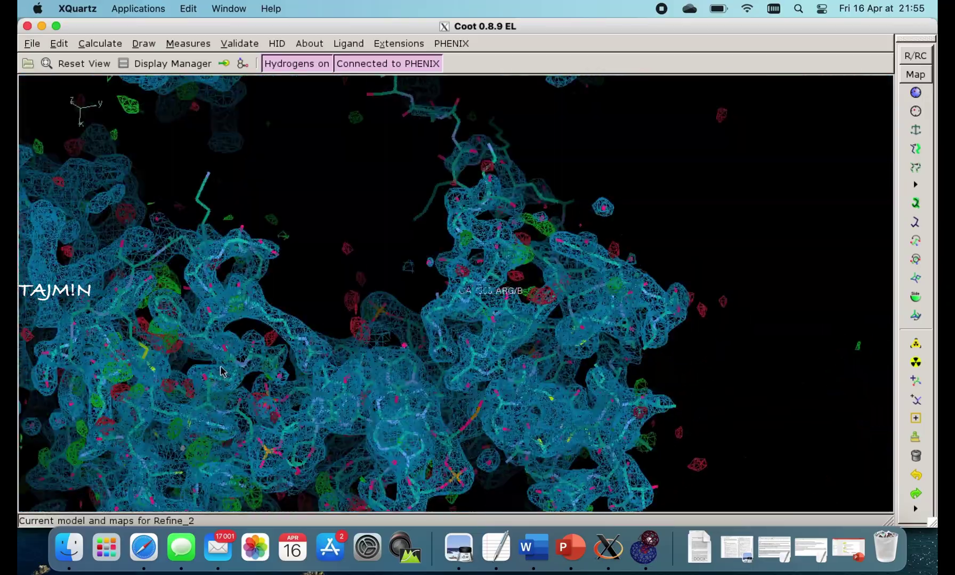
drag(425, 365, 735, 235)
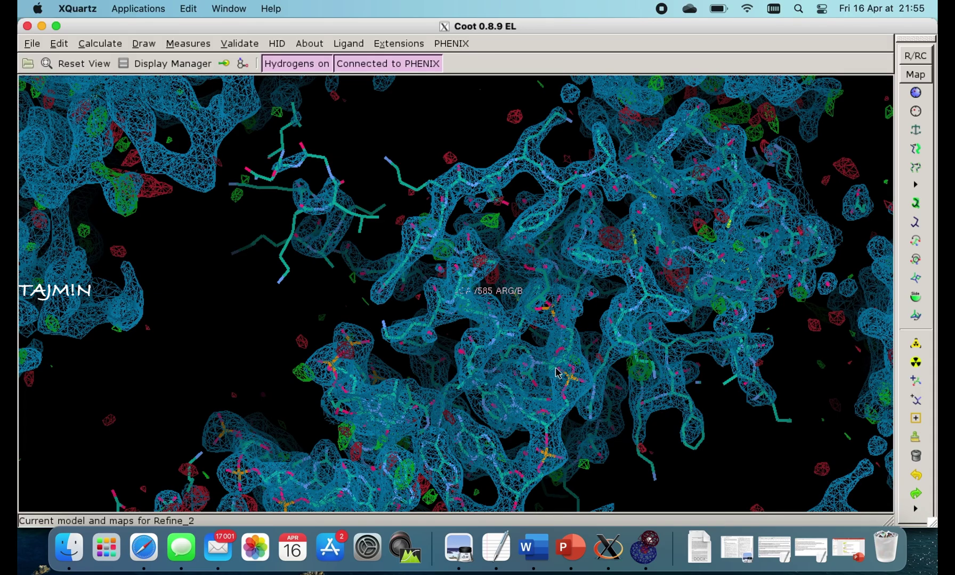
drag(395, 324, 606, 393)
- Set the map radius to 30 Ångström in the global map properties
click(96, 45)
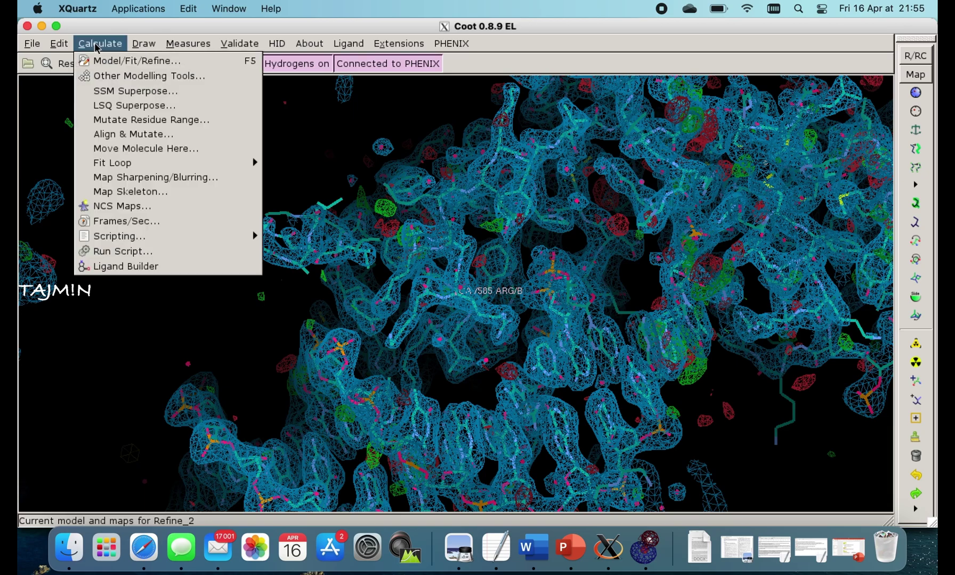
mouse_move(59, 42)
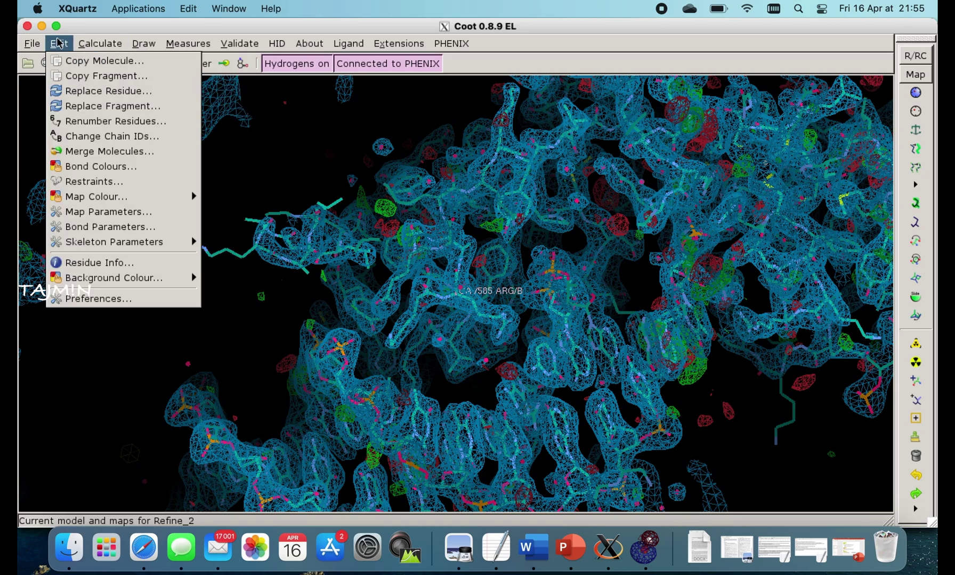
click(91, 213)
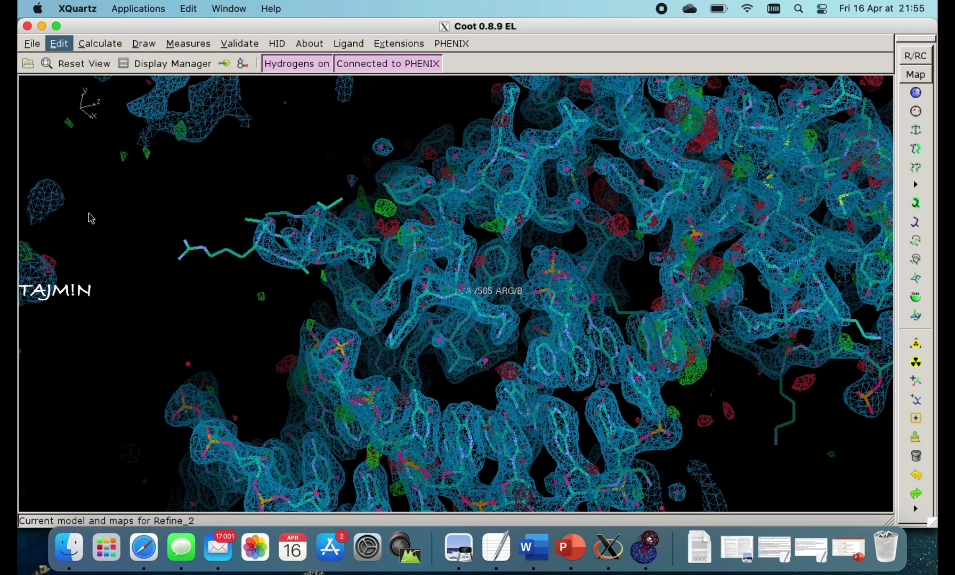
drag(153, 80, 93, 80)
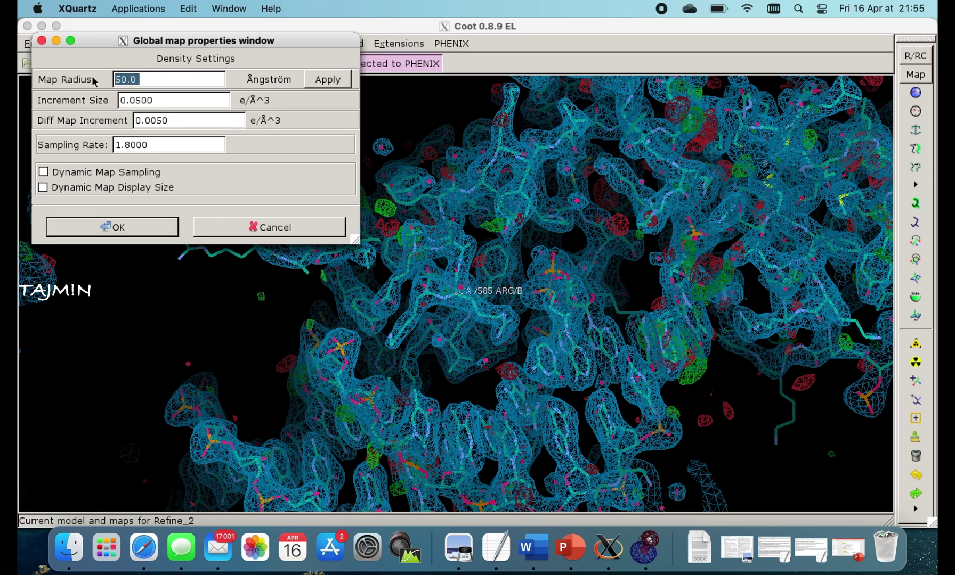
text(30)
key(Return)
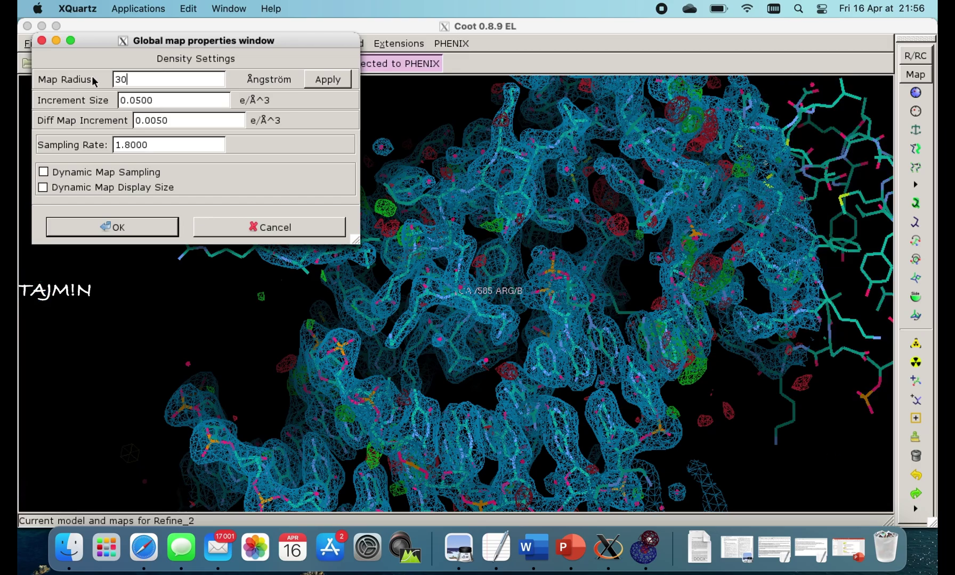
click(103, 230)
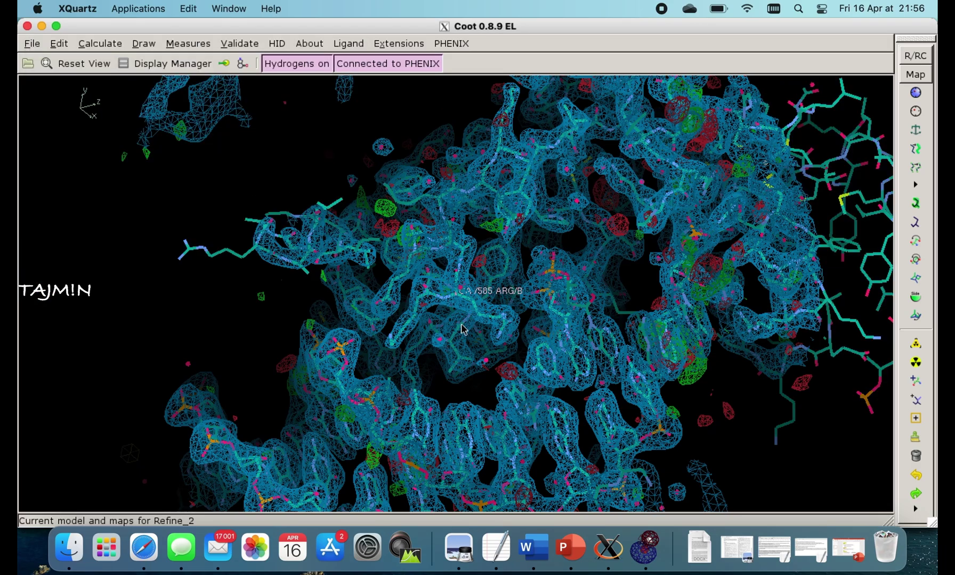
- Examine the reduced density sphere as a whole from several angles, and the DNA bases and arginine close up
right_drag(462, 325, 480, 150)
drag(361, 277, 623, 292)
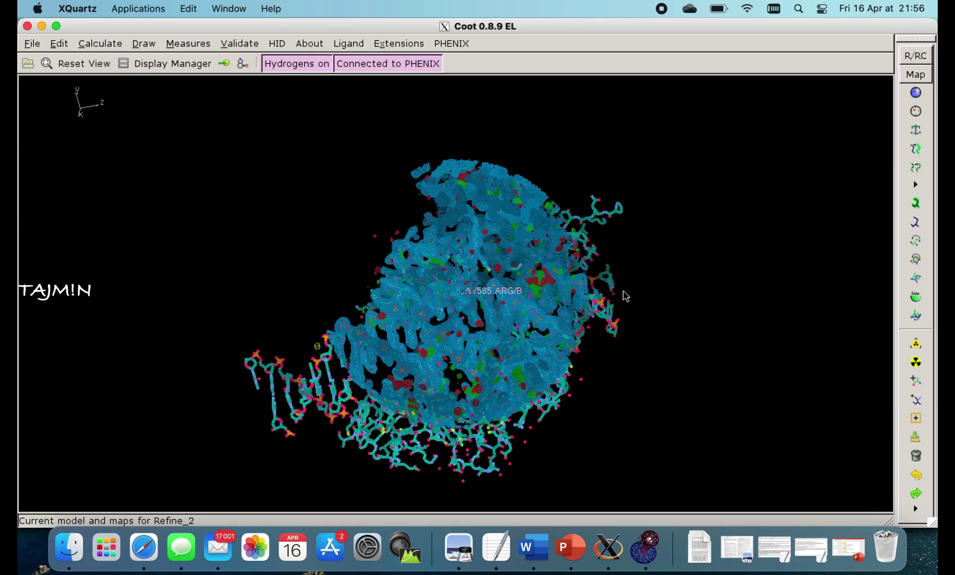
drag(396, 240, 559, 350)
drag(444, 296, 684, 322)
drag(316, 271, 597, 303)
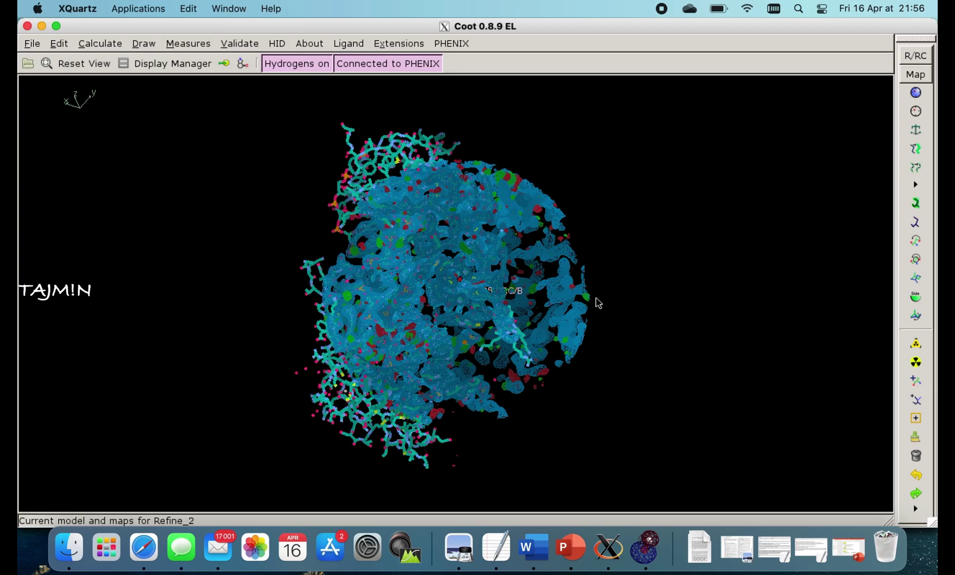
drag(342, 268, 578, 273)
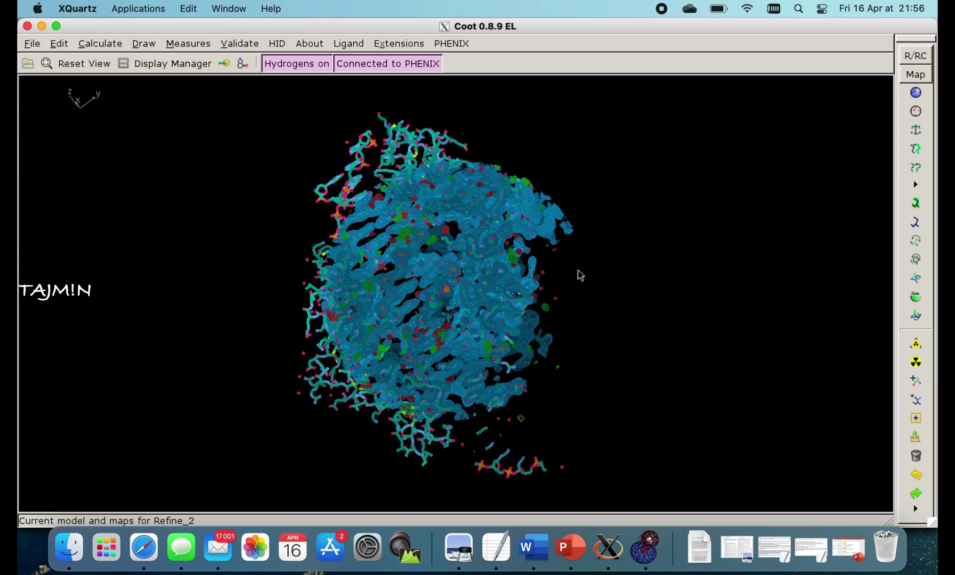
right_drag(442, 276, 461, 355)
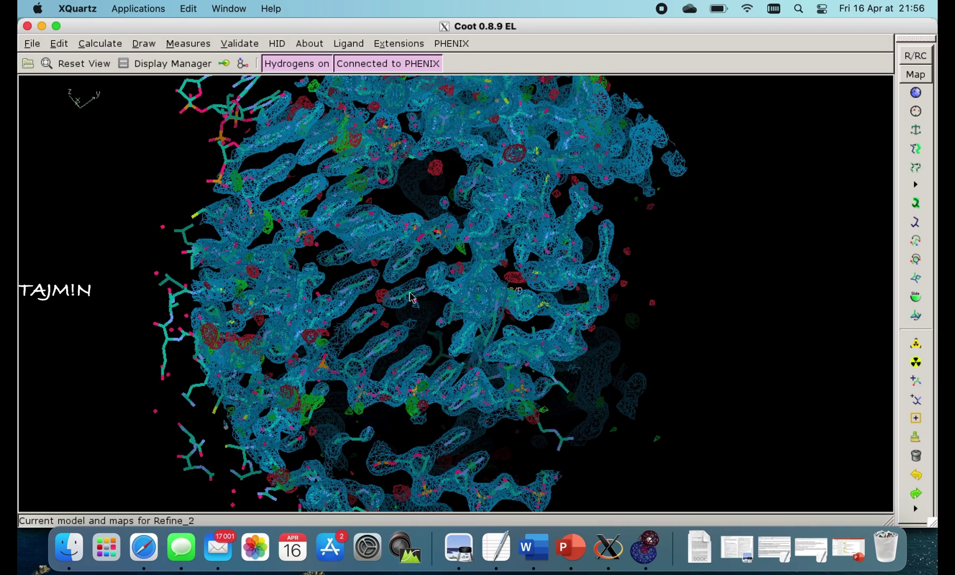
right_drag(371, 266, 394, 331)
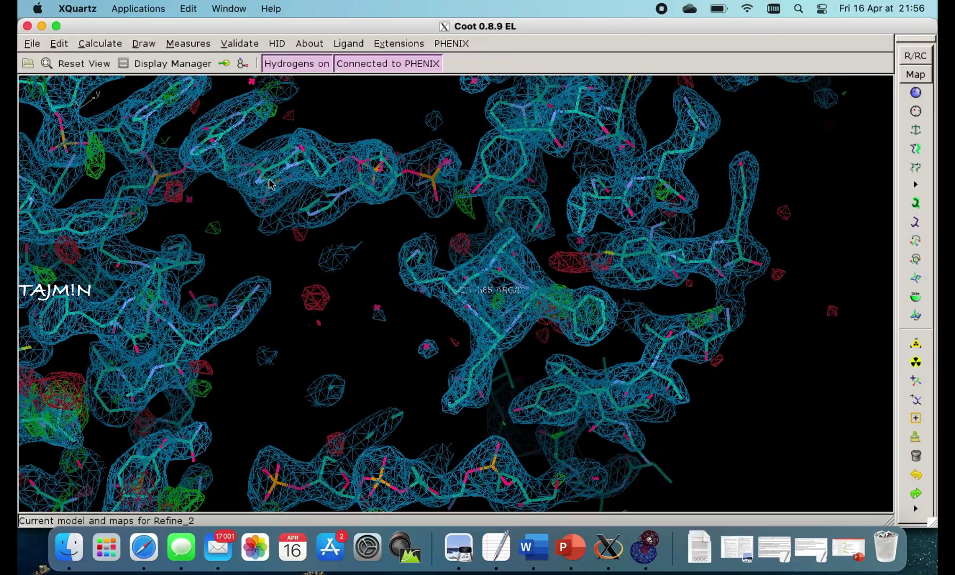
drag(270, 184, 229, 248)
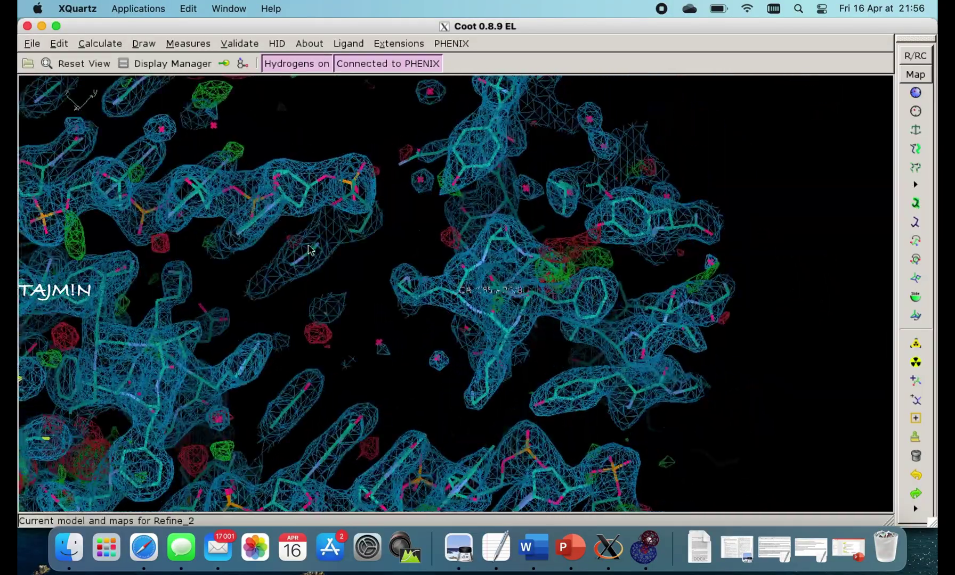
drag(505, 318, 454, 339)
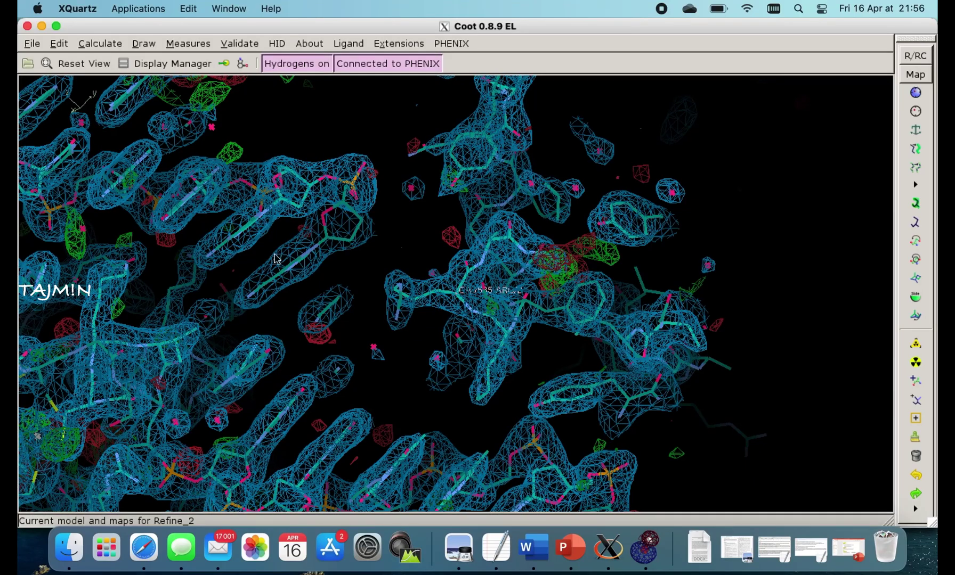
- Move the Coot window aside and bring the phenix.refine run status to the front
click(42, 26)
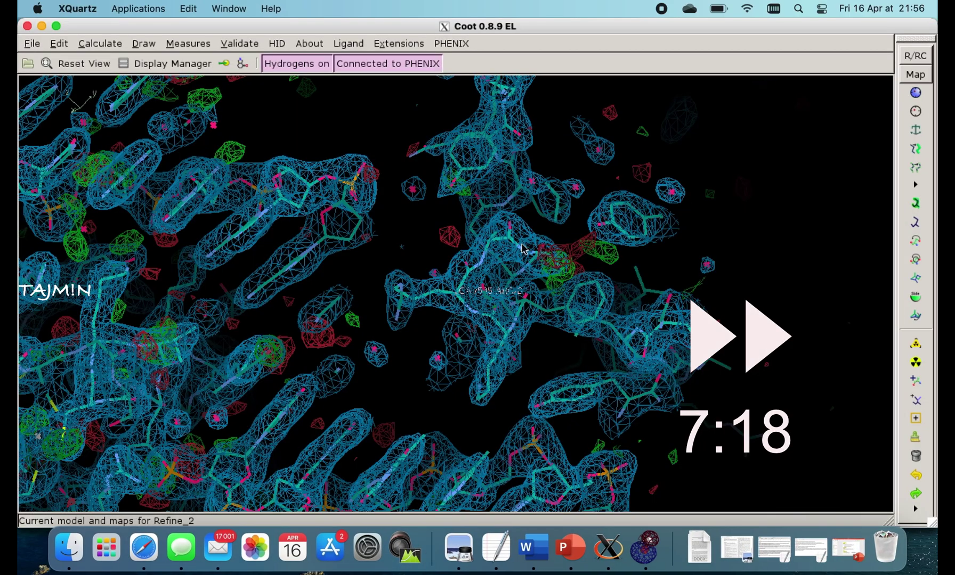
drag(77, 24, 116, 37)
drag(308, 38, 480, 40)
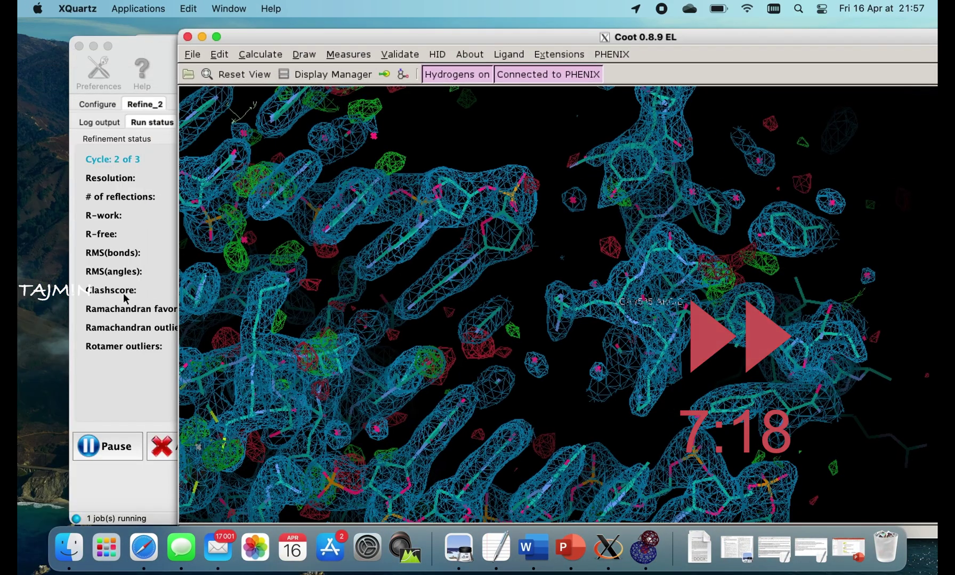
click(124, 295)
- Switch back to Coot, rotate the model and enlarge the window to fill the screen
click(859, 244)
drag(474, 262, 515, 249)
click(217, 37)
- Centre the view on nucleotide 11 of DNA chain F using Go To Atom, and close the dialog
key(ctrl+g)
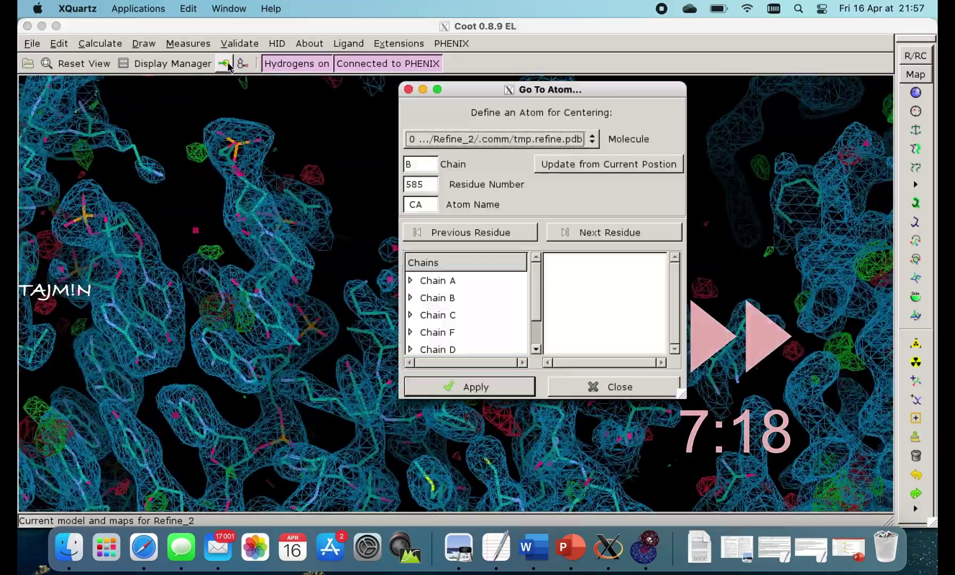
scroll(412, 316, down, 1)
click(411, 294)
scroll(448, 299, down, 5)
double_click(451, 271)
click(612, 387)
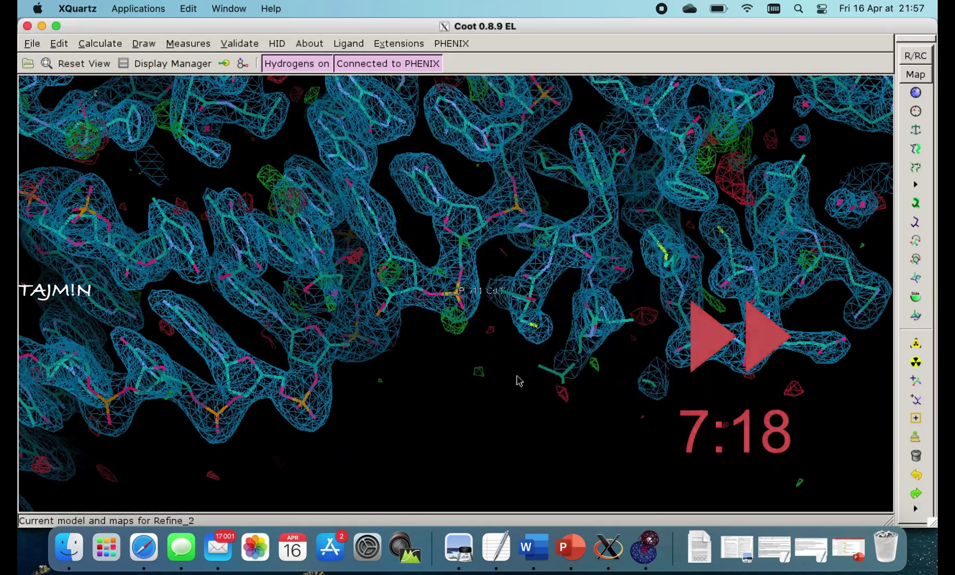
- Rotate around the DNA strand and advance along chain F to nucleotide 13 to inspect its density
drag(517, 381, 388, 488)
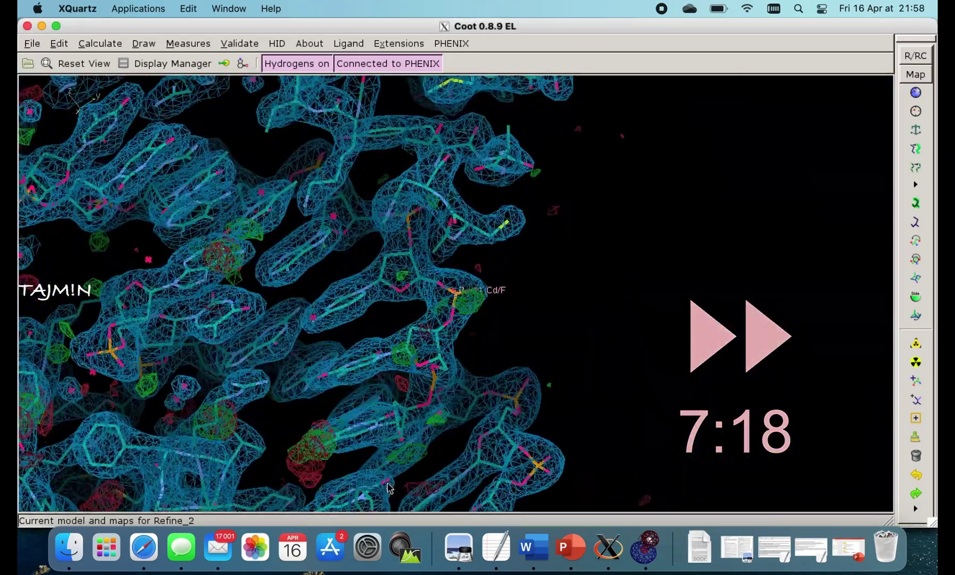
right_drag(388, 488, 422, 335)
drag(422, 335, 498, 332)
key(space)
key(space)
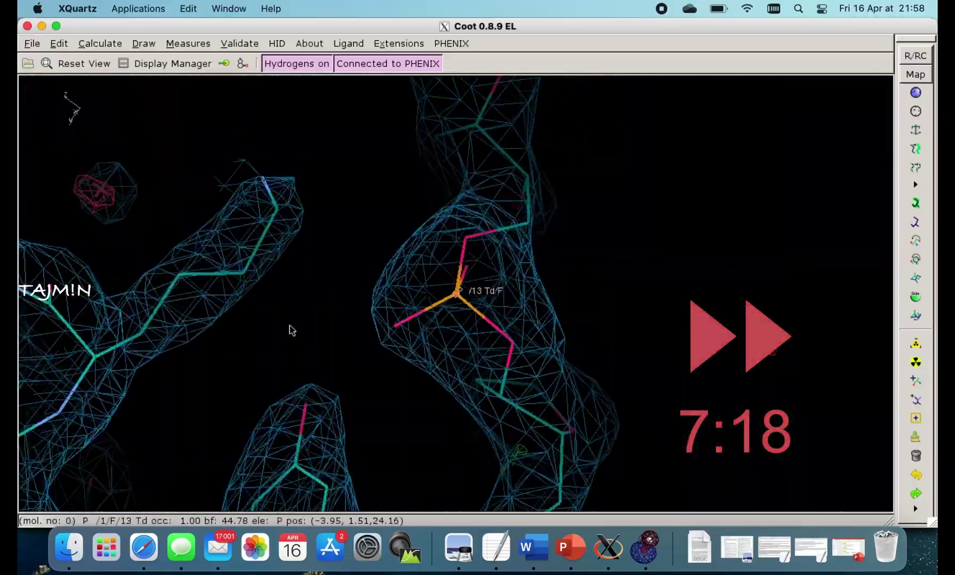
- Advance residue by residue along chain F to nucleotide 20, checking the fit of each phosphate to the density
right_drag(499, 333, 426, 124)
drag(426, 123, 405, 280)
key(space)
key(space)
key(space)
key(space)
key(space)
key(space)
key(space)
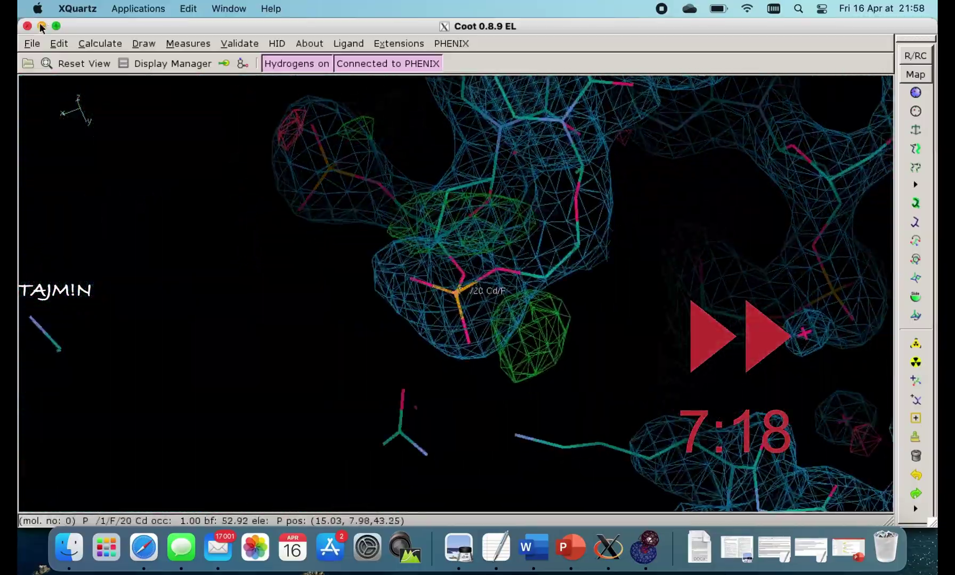
- Minimise Coot, check the refinement status and plots in phenix.refine, and return to Coot
click(42, 26)
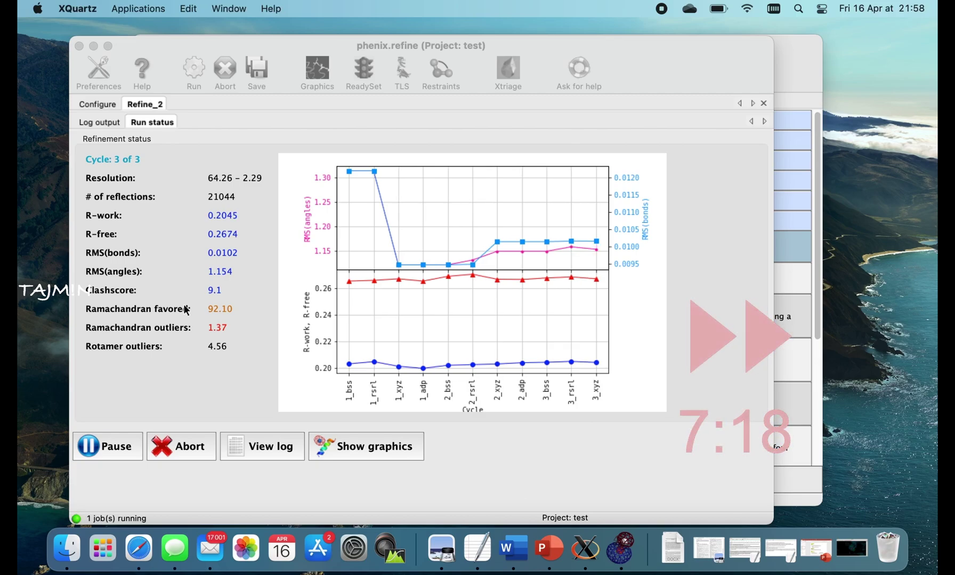
click(197, 246)
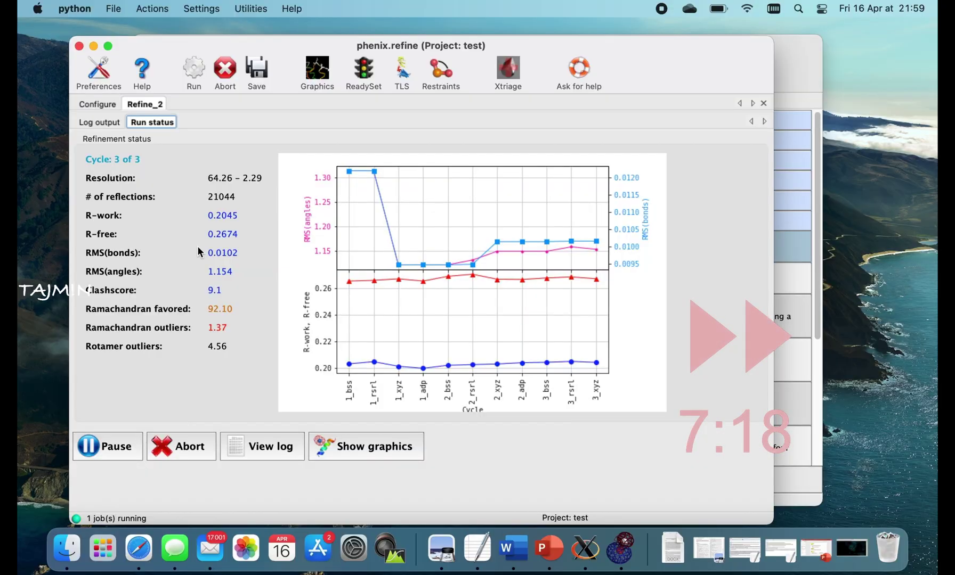
click(853, 549)
- Inspect the density around nucleotide 20 of chain F close up and with the wider DNA in view, and minimise Coot
drag(463, 322, 448, 211)
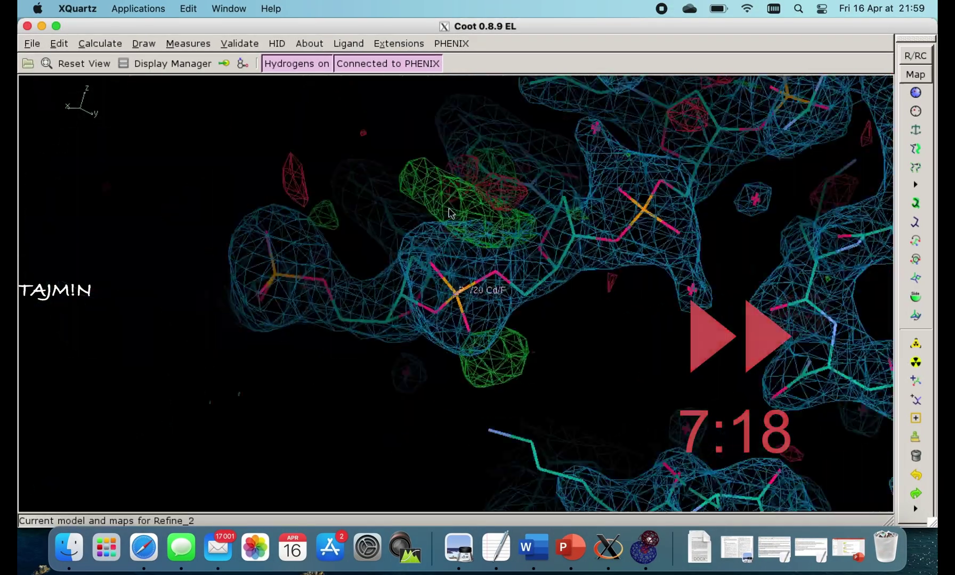
right_drag(449, 211, 352, 224)
drag(351, 224, 608, 248)
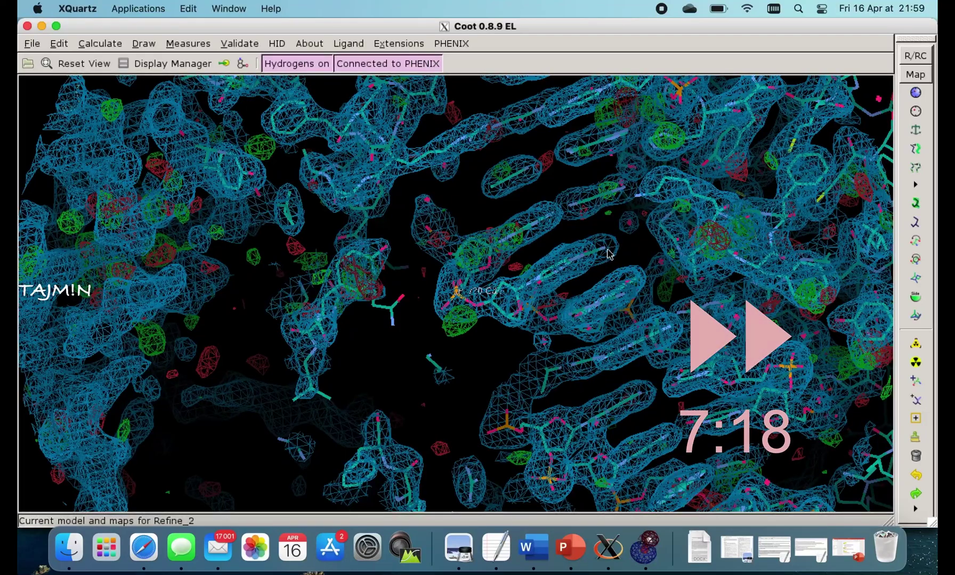
click(42, 26)
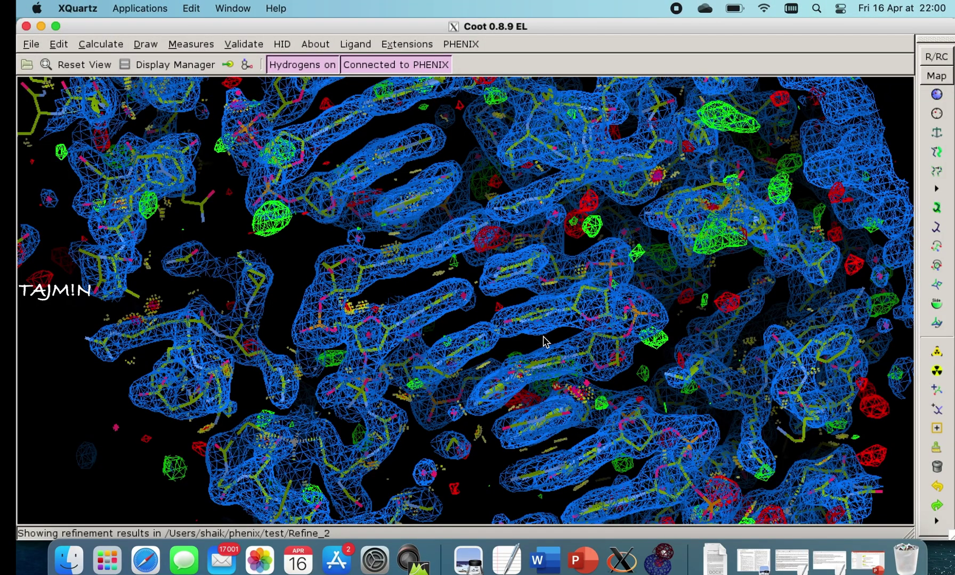
- Inspect the final Refine_2 model and maps in Coot, from the whole density sphere down to individual DNA bases
drag(546, 341, 586, 275)
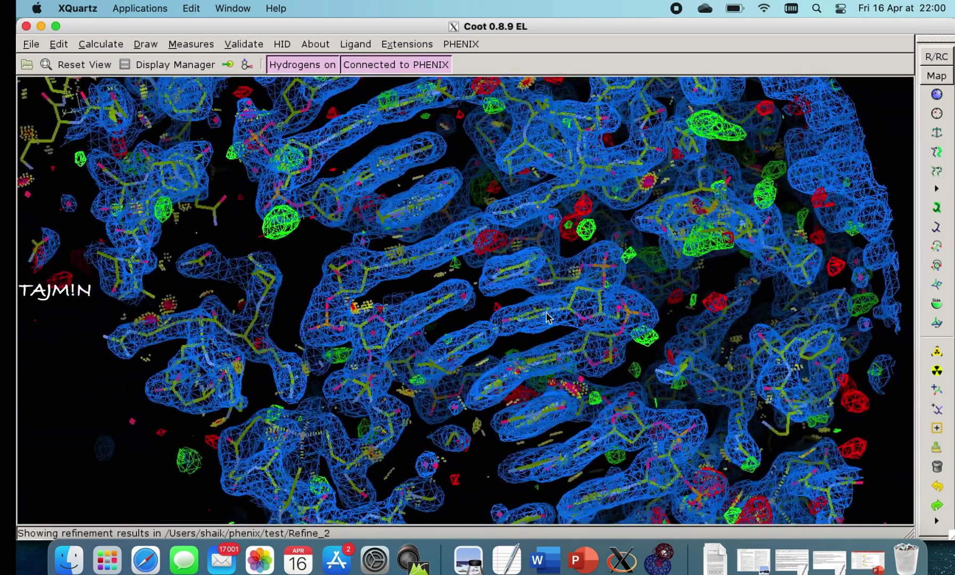
right_drag(531, 339, 524, 222)
drag(437, 250, 519, 376)
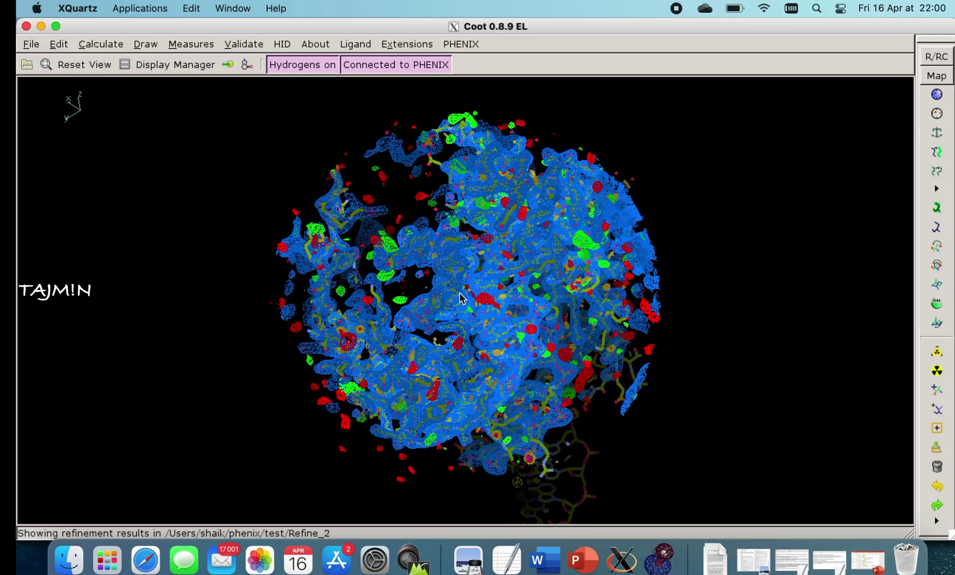
right_drag(460, 293, 468, 481)
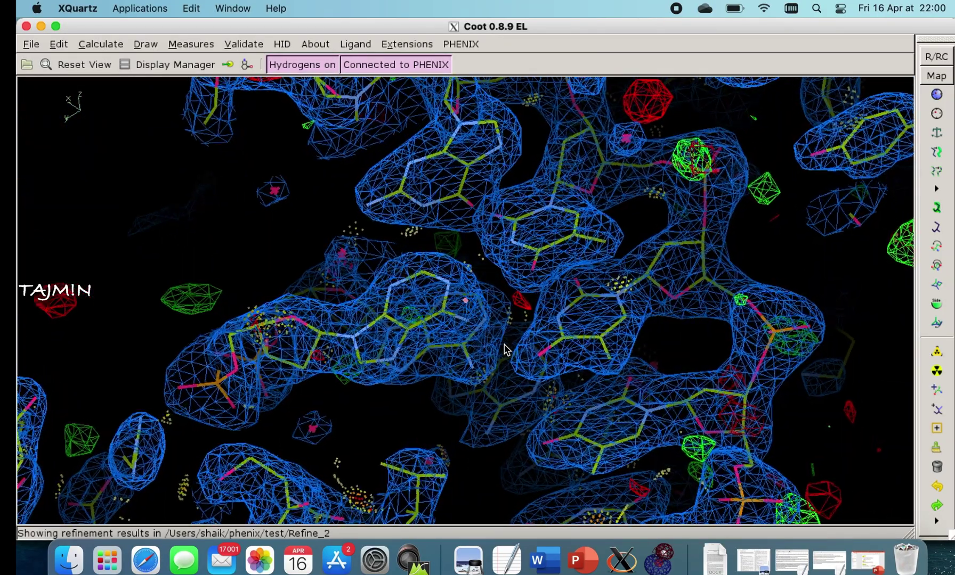